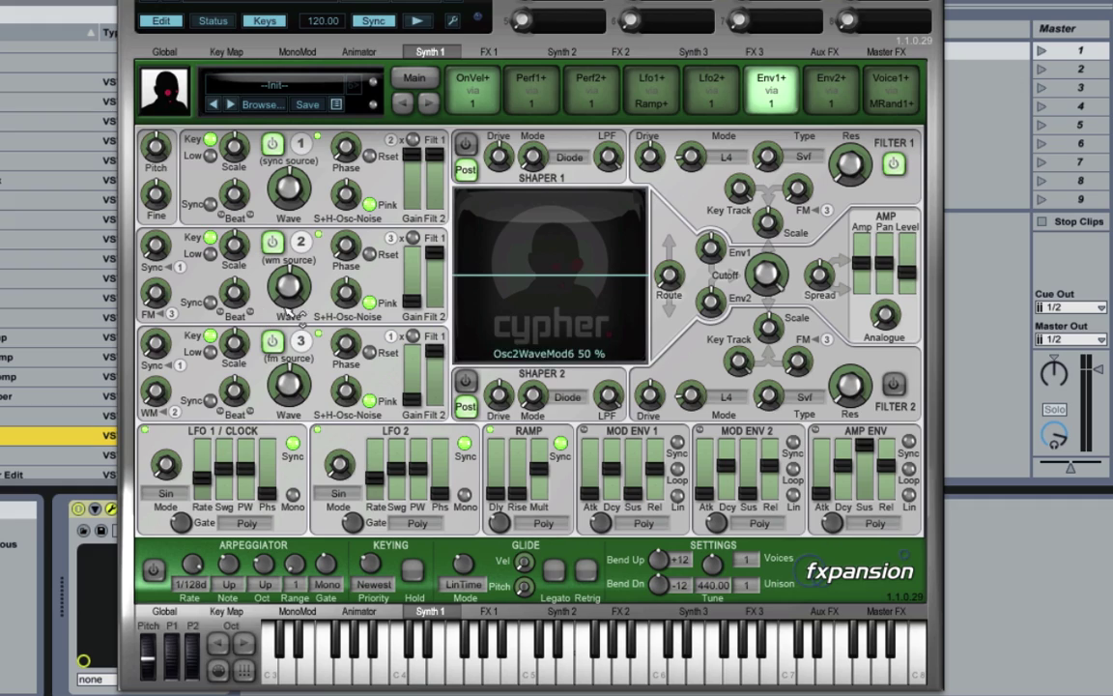
- Load the fm-one preset from the uncategorized presets into Synth 1
click(297, 89)
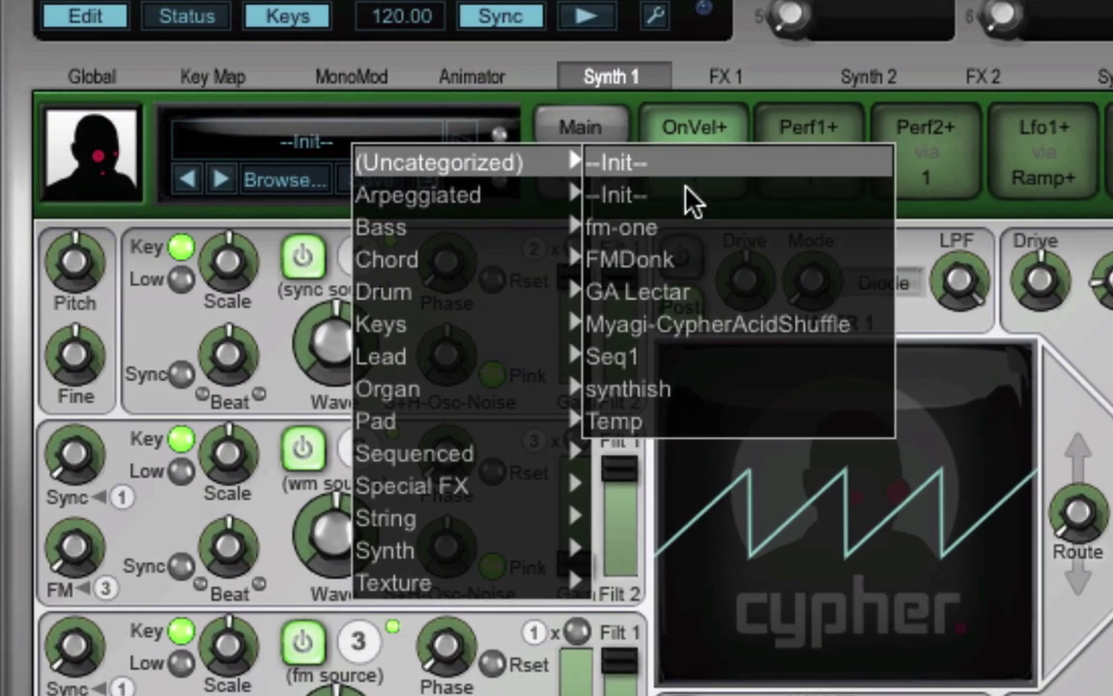
click(471, 135)
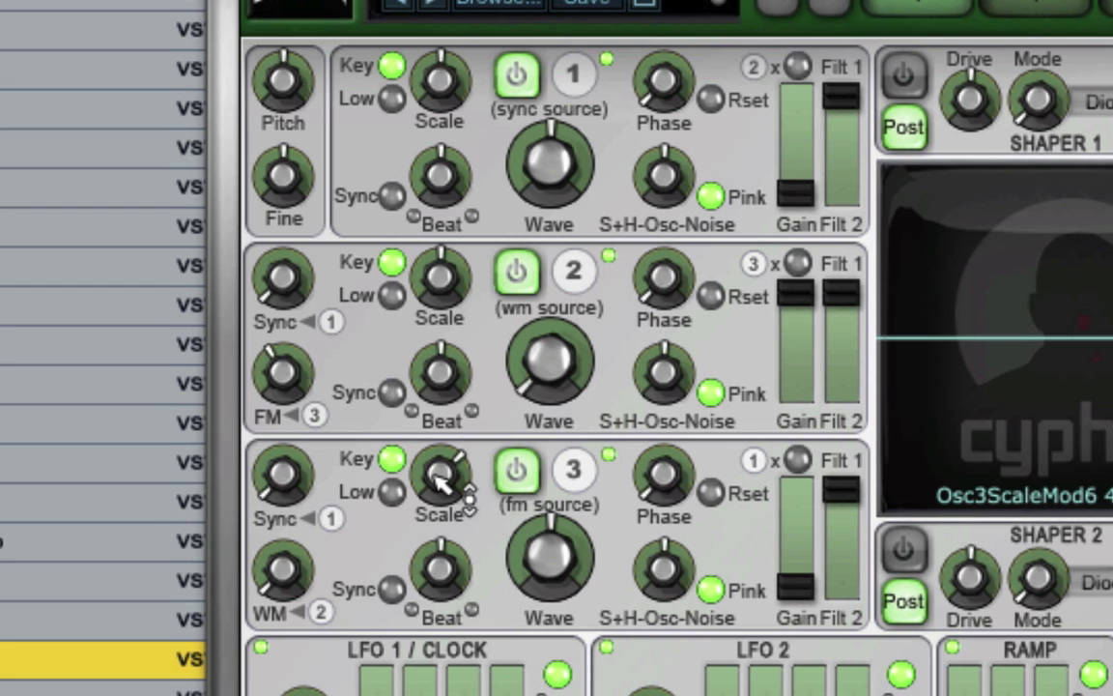
- Try the Equal scale mode on oscillator 3's Scale in Synth 1 and switch it back to Harmonic
right_click(440, 481)
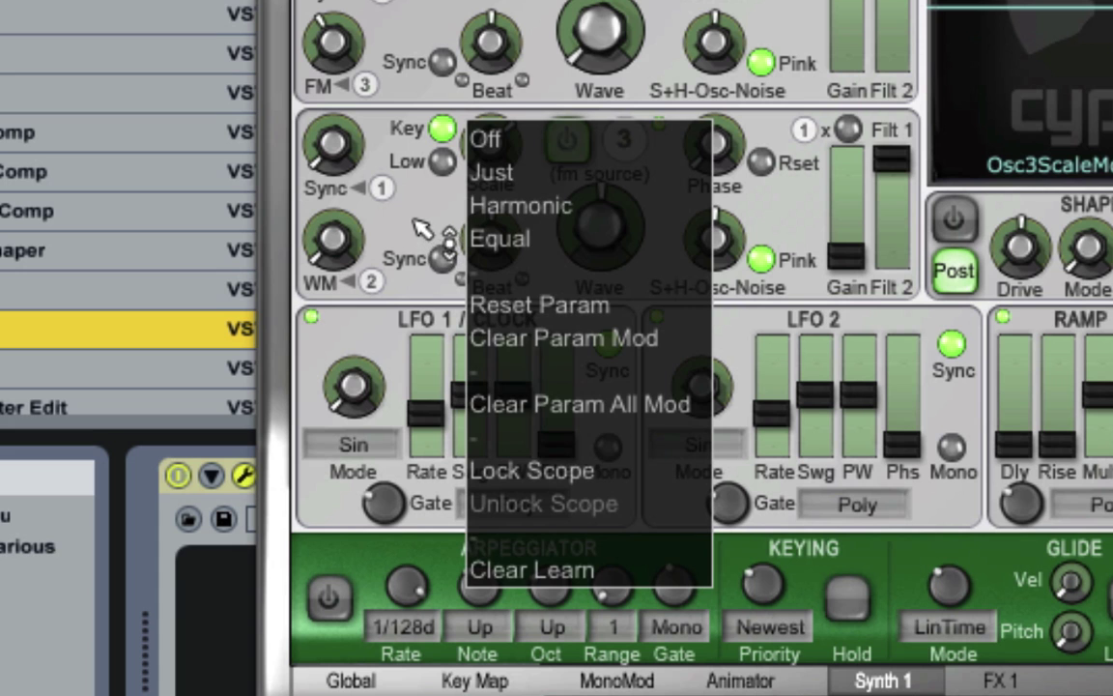
click(421, 228)
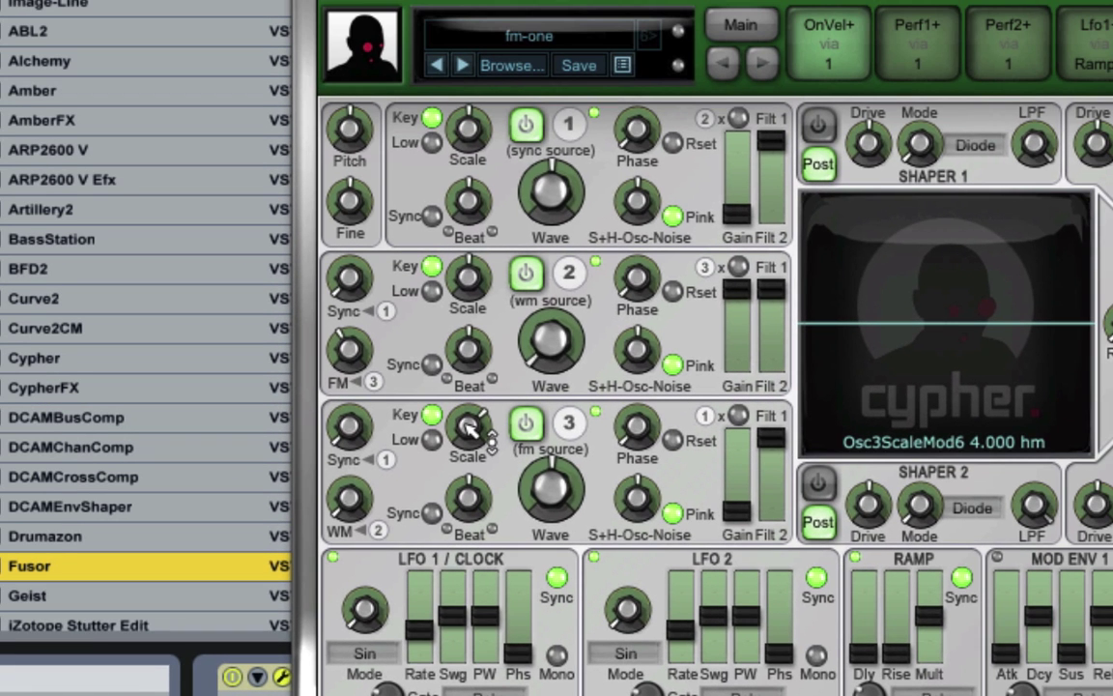
right_click(470, 428)
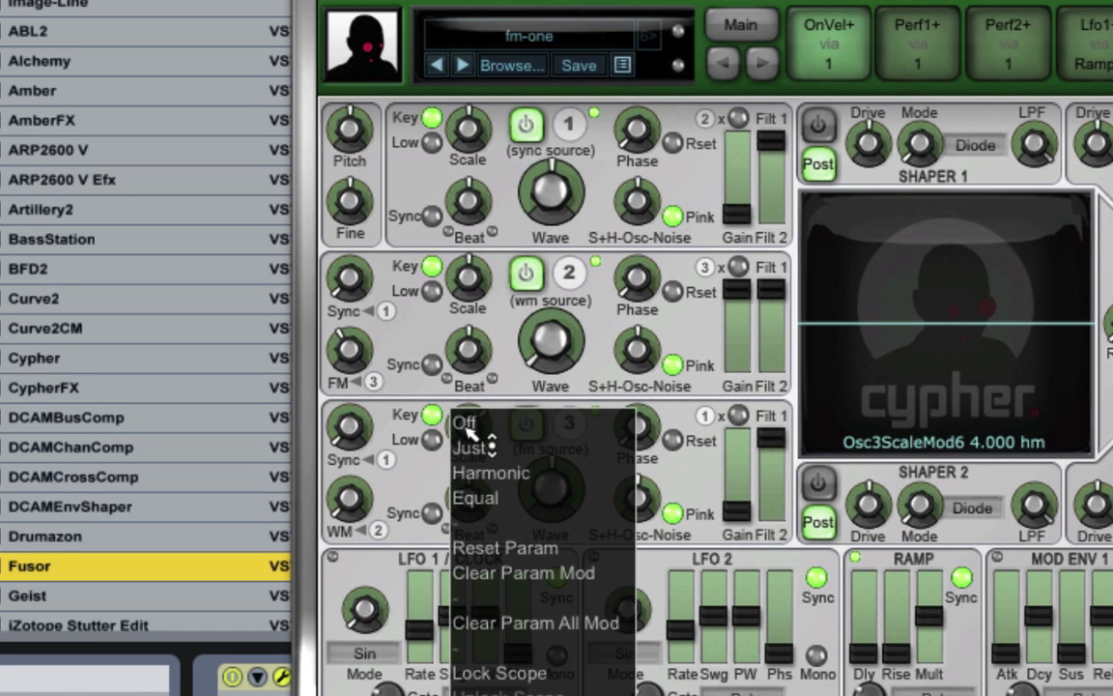
click(480, 497)
right_click(467, 428)
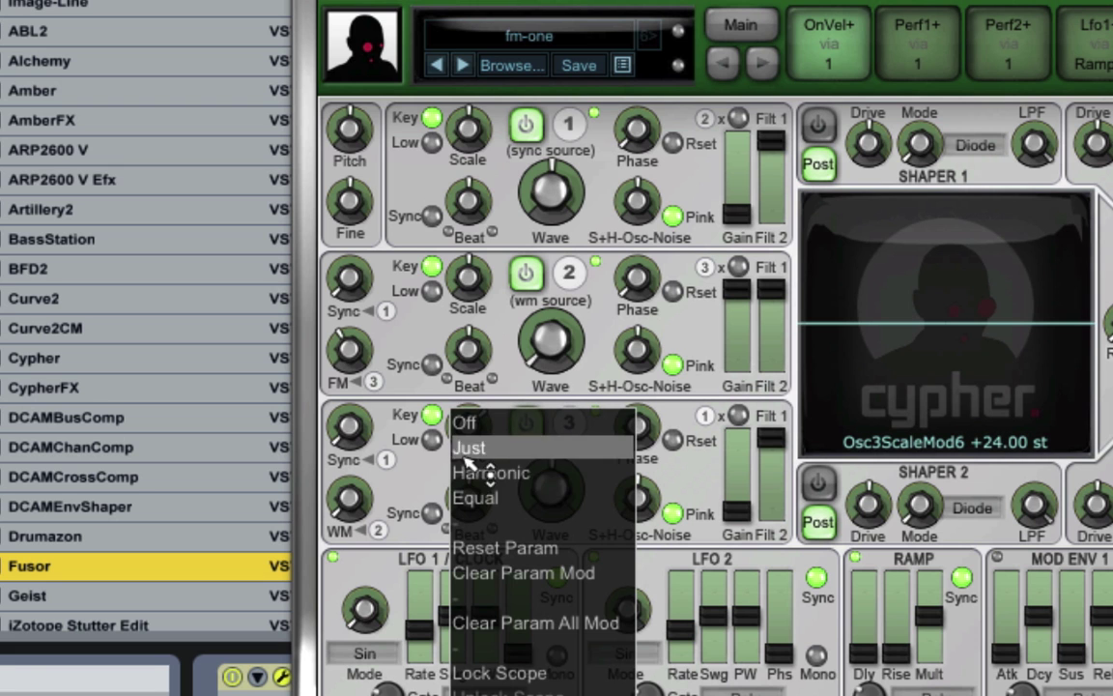
click(489, 466)
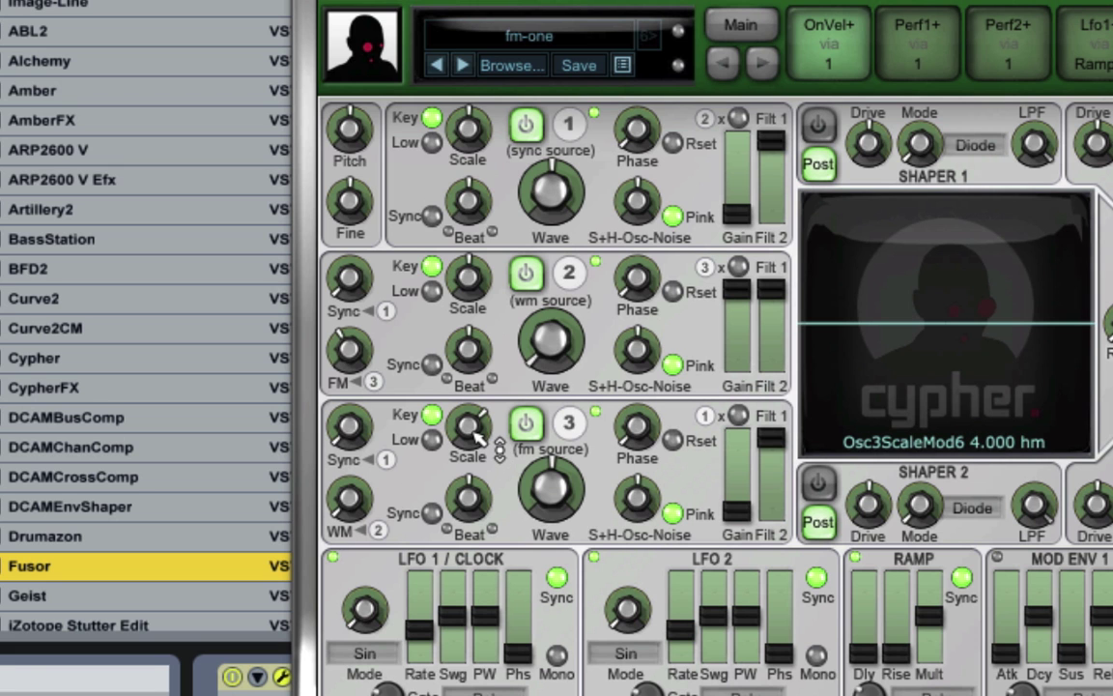
- Set oscillator 3's Scale to 4.500 hm in Synth 1
drag(470, 432, 470, 440)
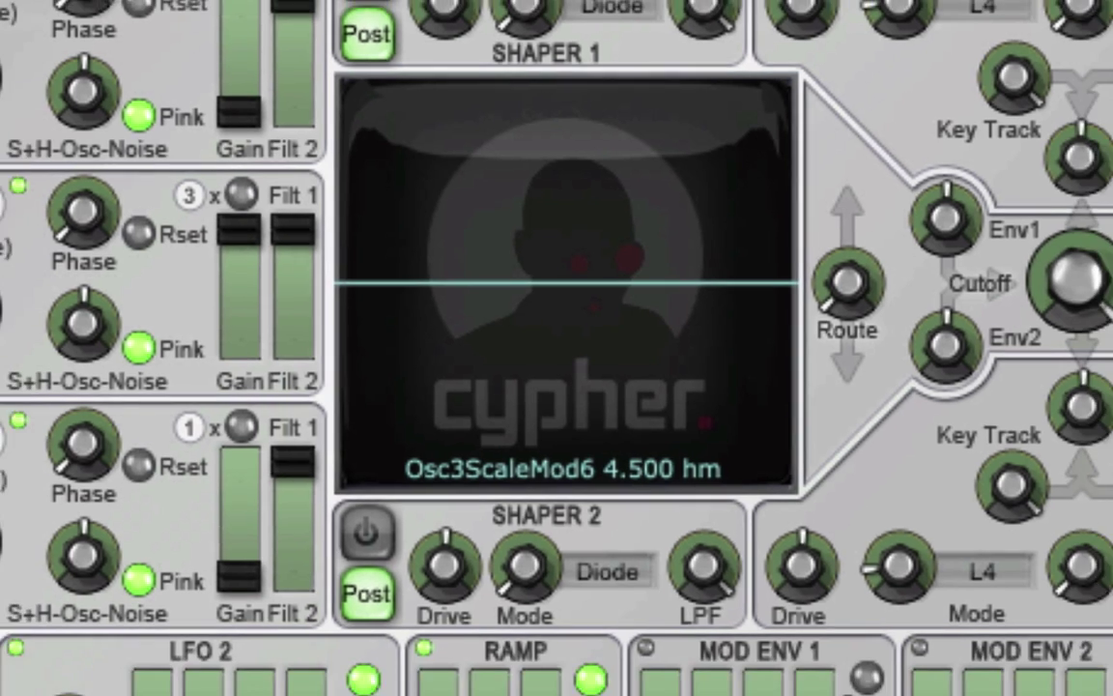
right_click(206, 292)
click(307, 304)
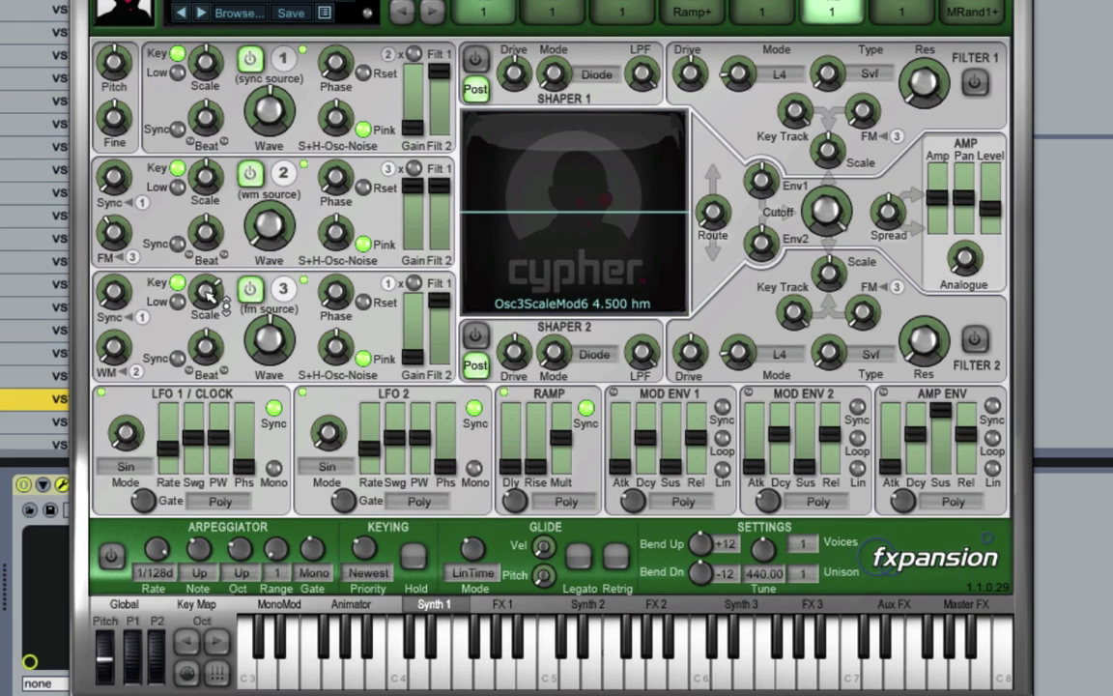
drag(206, 291, 208, 294)
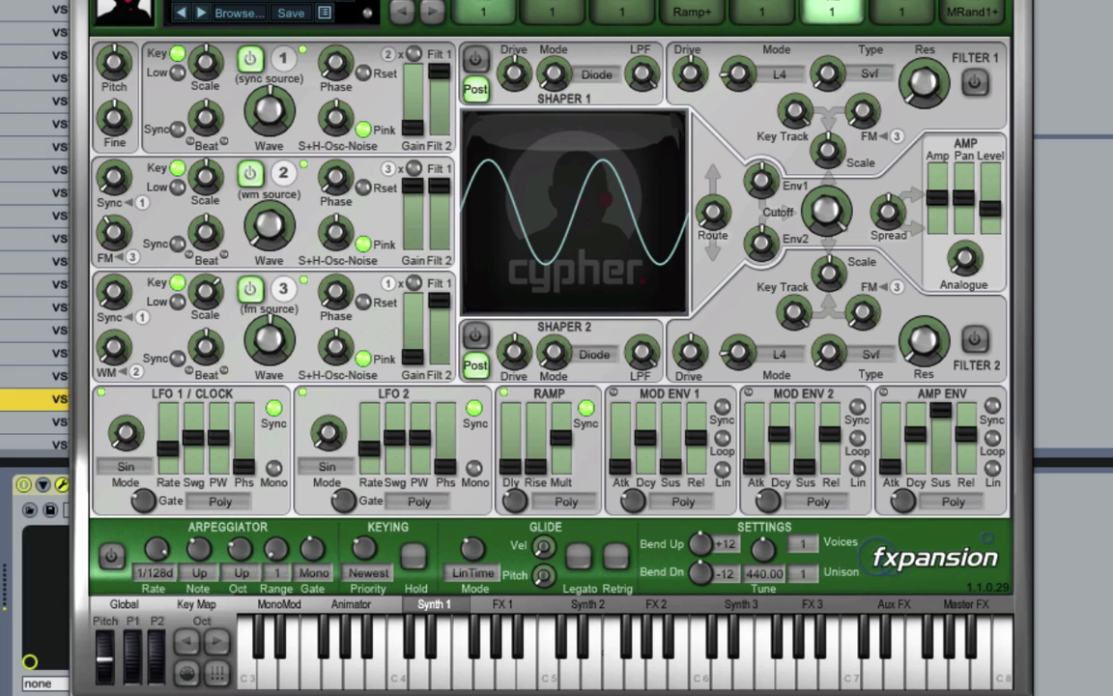
- Load the fm-one preset into Synth 2 and Synth 3 and compare the three synth layers
click(295, 8)
mouse_move(422, 11)
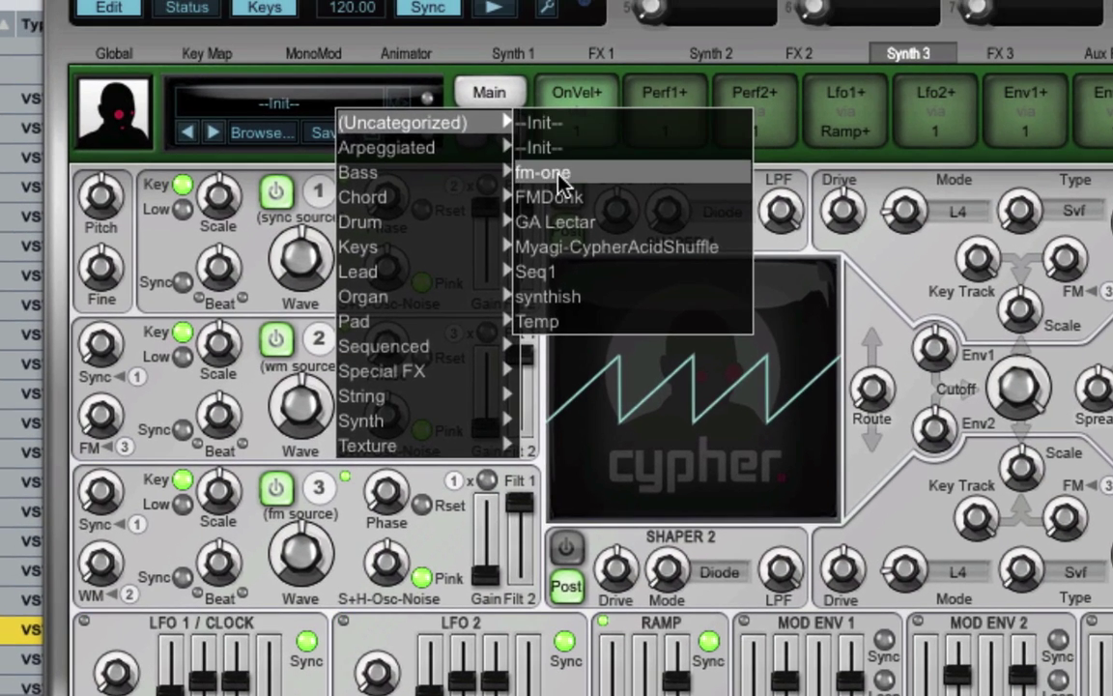
click(457, 44)
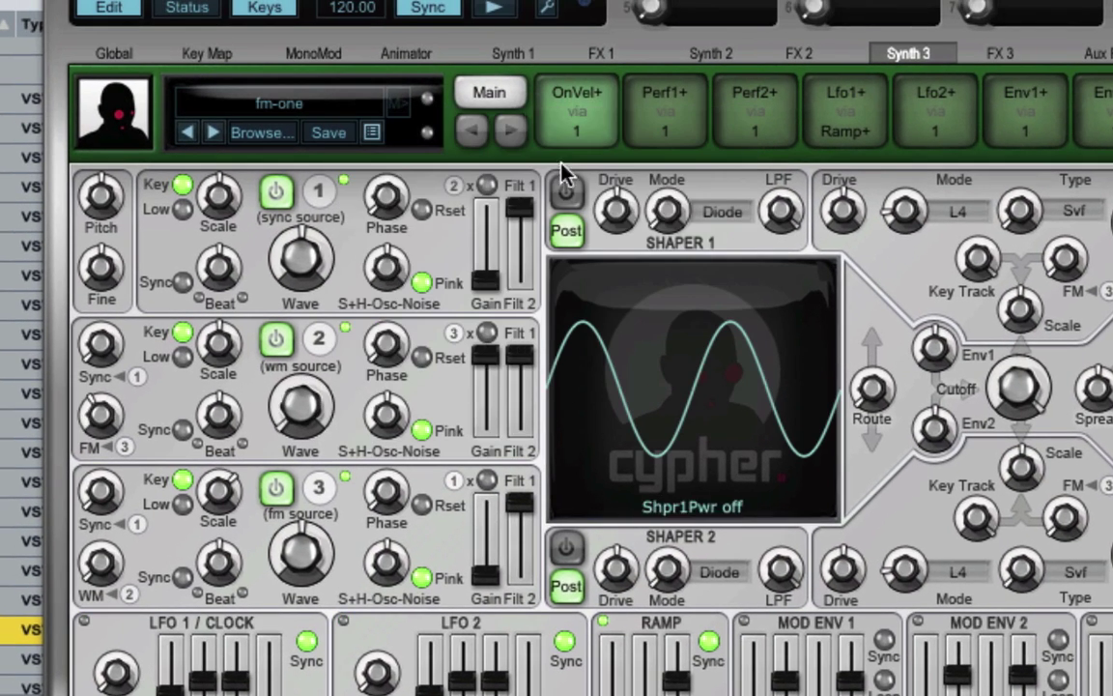
click(511, 49)
click(720, 54)
click(904, 53)
click(502, 266)
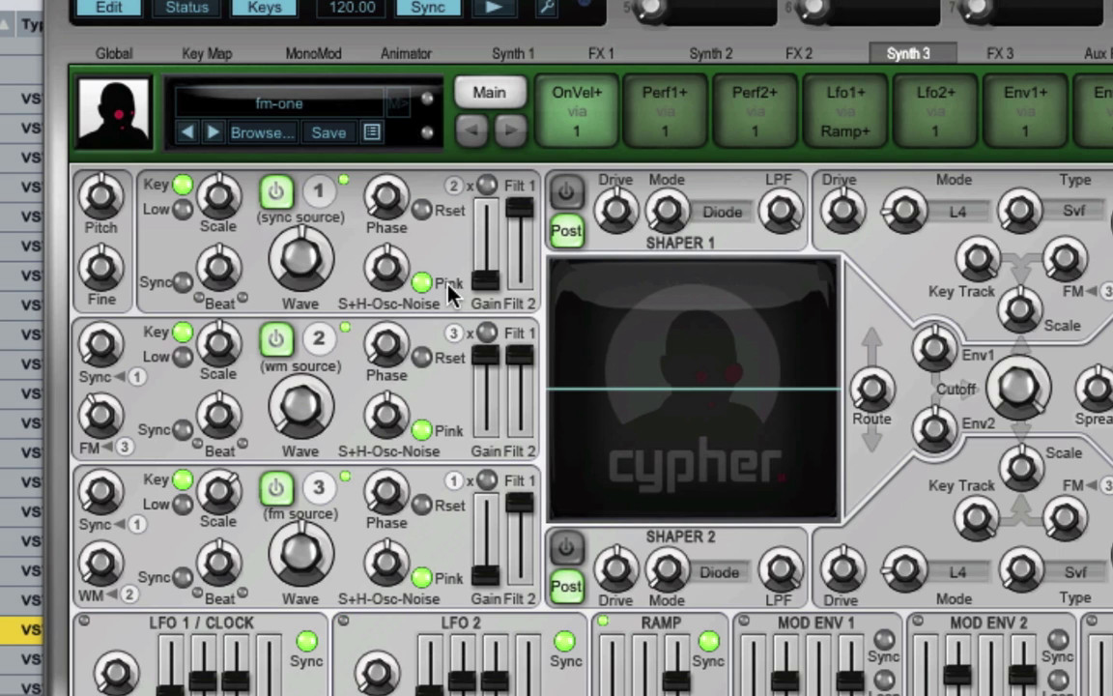
- Set oscillator 2's Scale to 1/2.000 hm in Synth 3
mouse_move(385, 371)
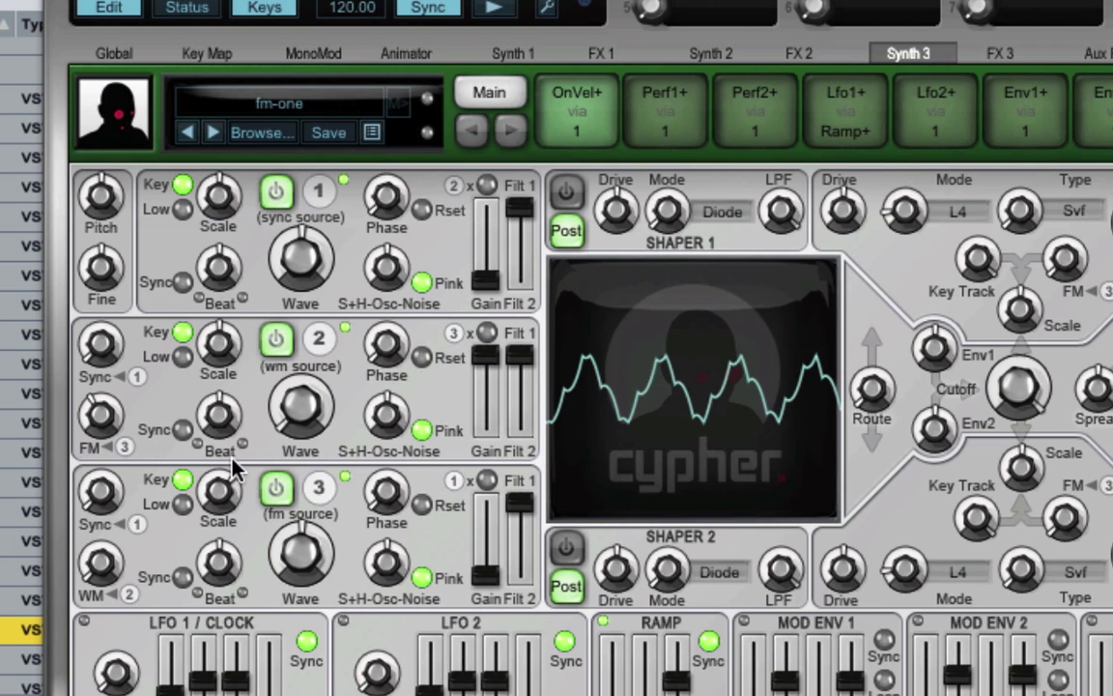
mouse_move(232, 427)
mouse_move(246, 496)
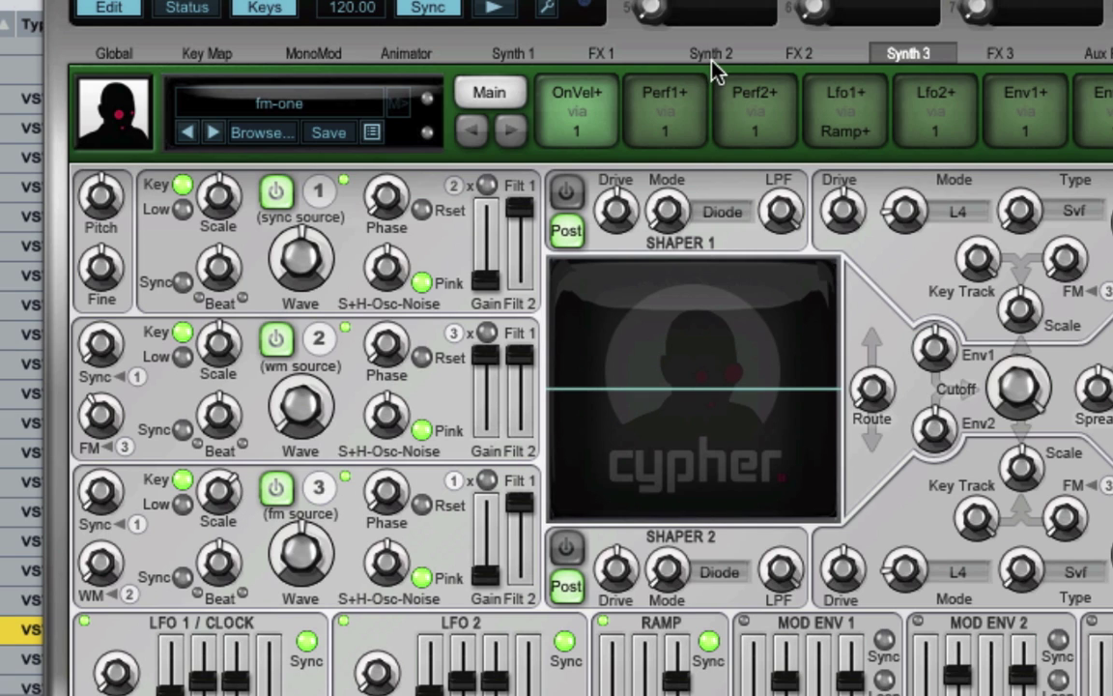
mouse_move(662, 105)
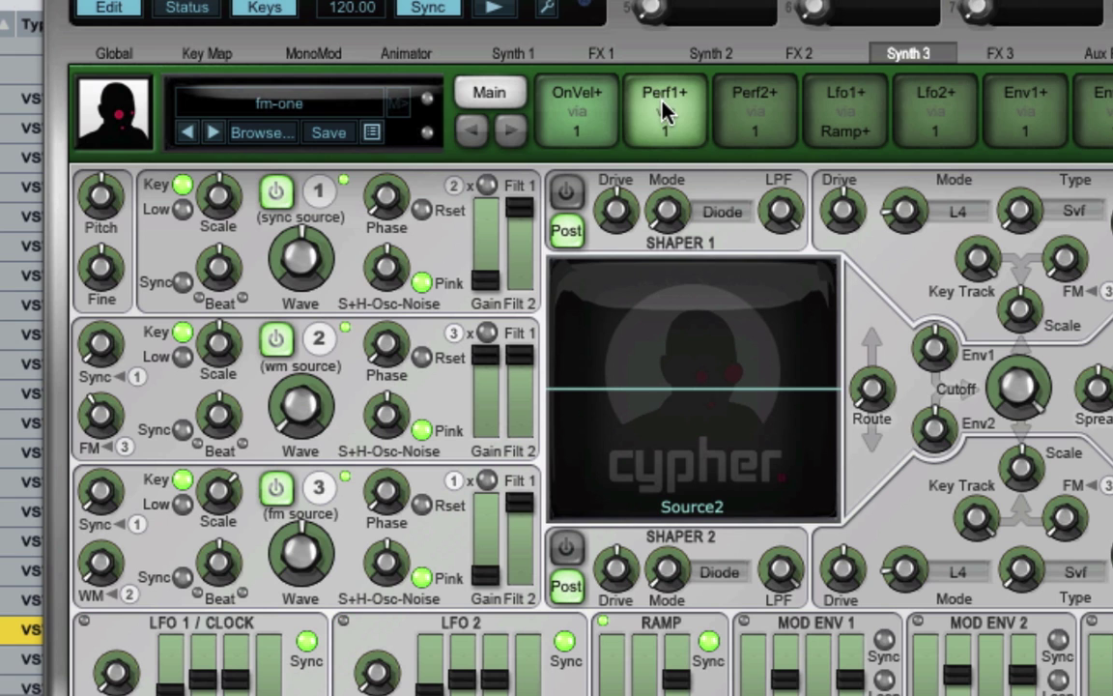
mouse_move(232, 376)
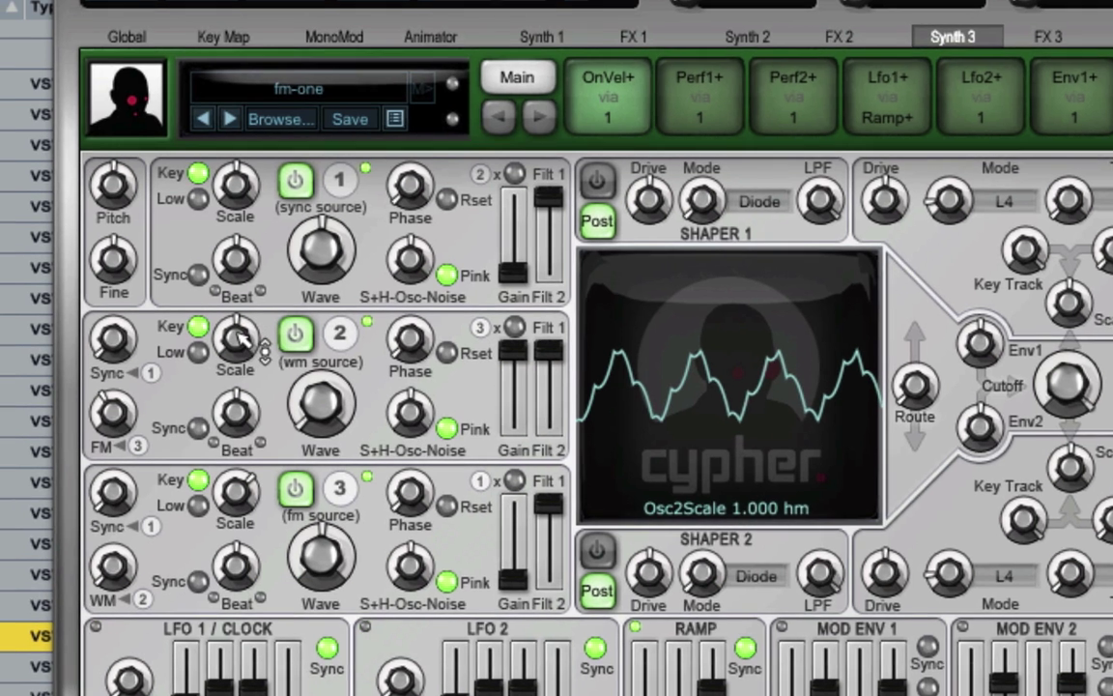
mouse_move(222, 354)
scroll(410, 301, down, 1)
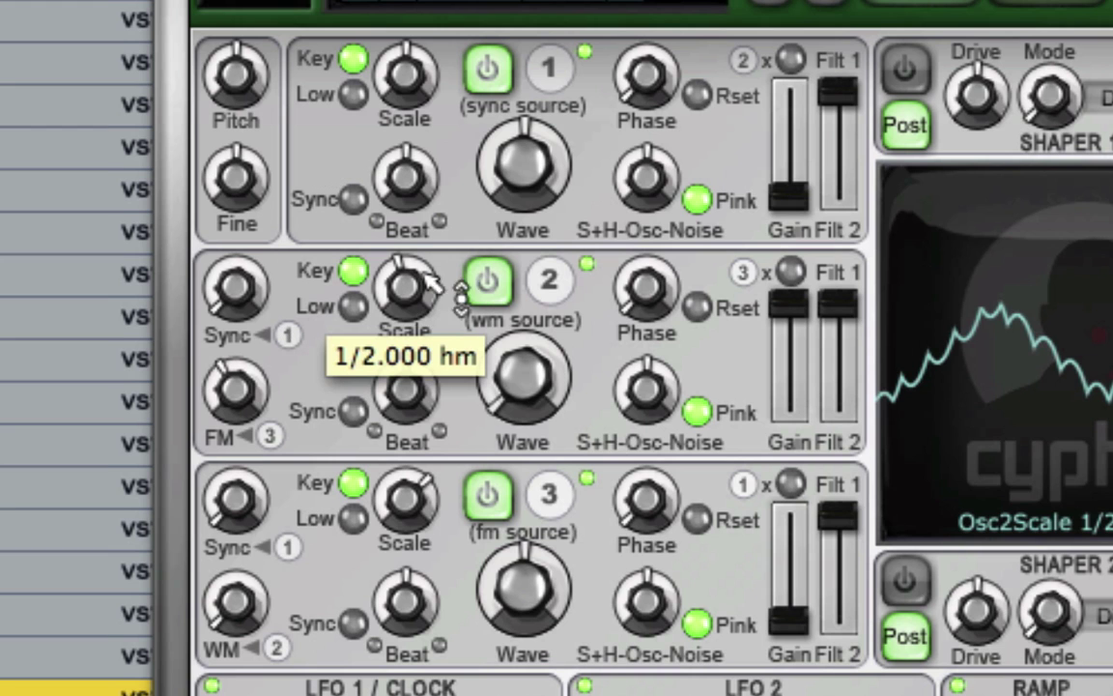
- Raise oscillator 2's Scale slightly in Synth 2
mouse_move(555, 201)
scroll(558, 205, down, 3)
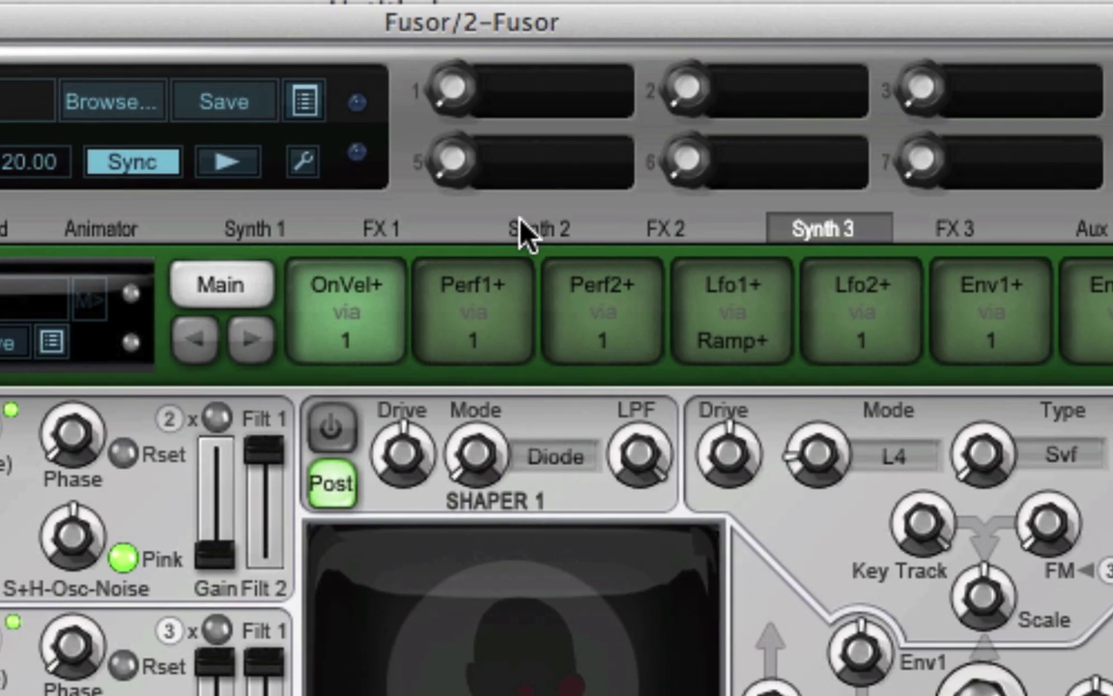
click(609, 176)
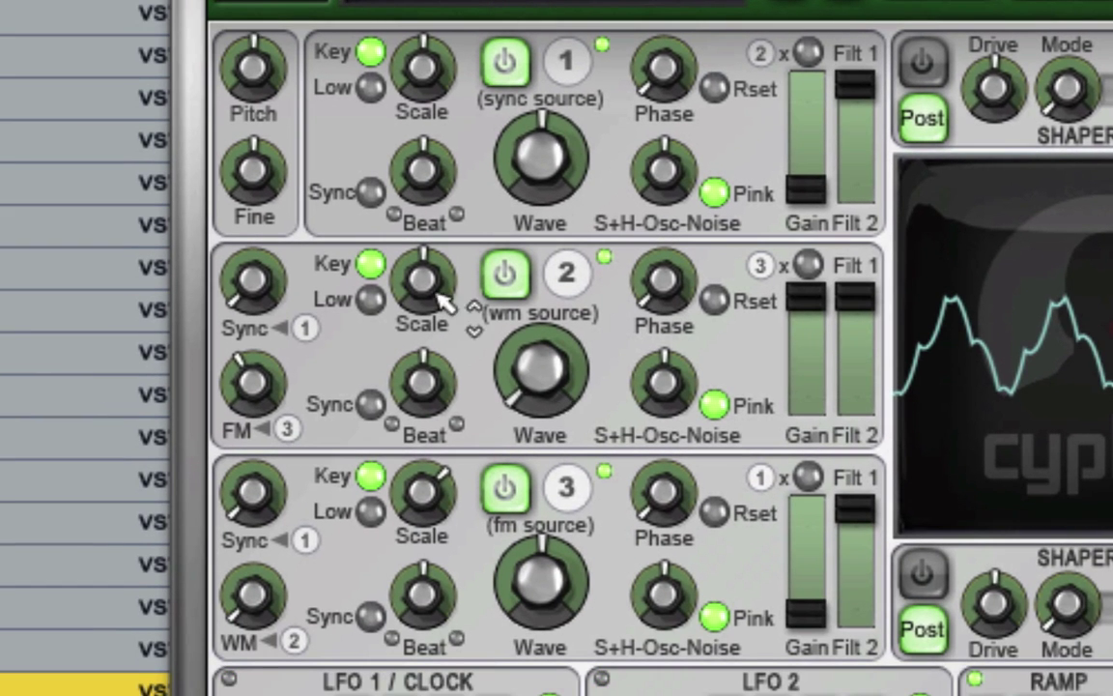
drag(427, 293, 432, 269)
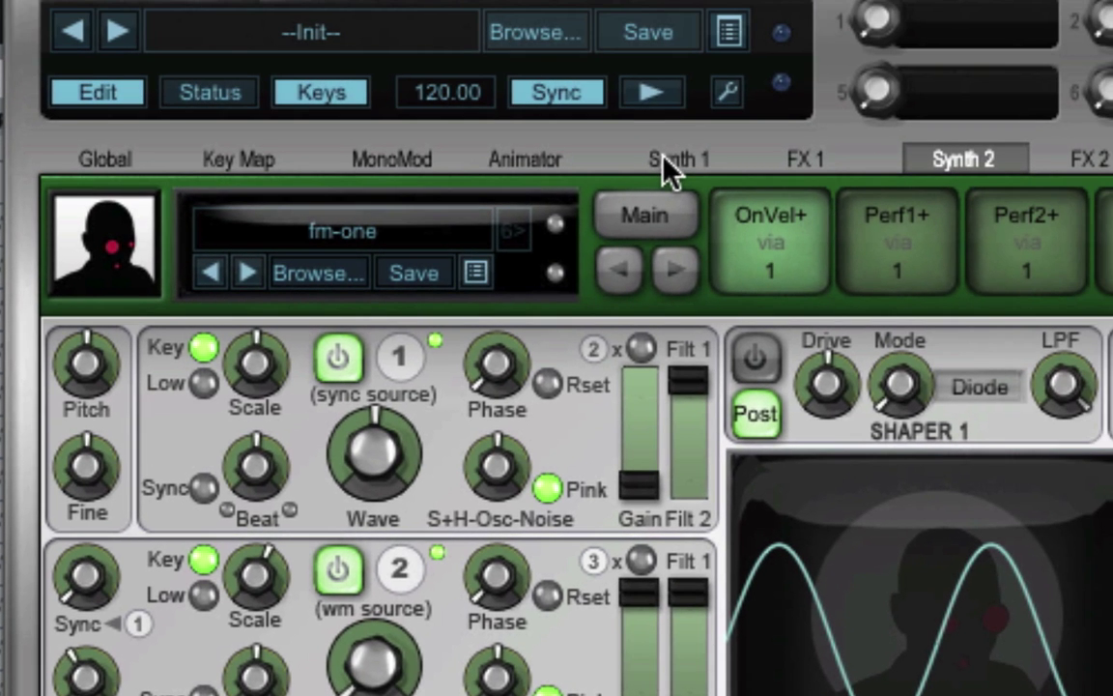
- In Synth 1, apply Env1+ modulation to oscillator 2's FM amount
click(663, 157)
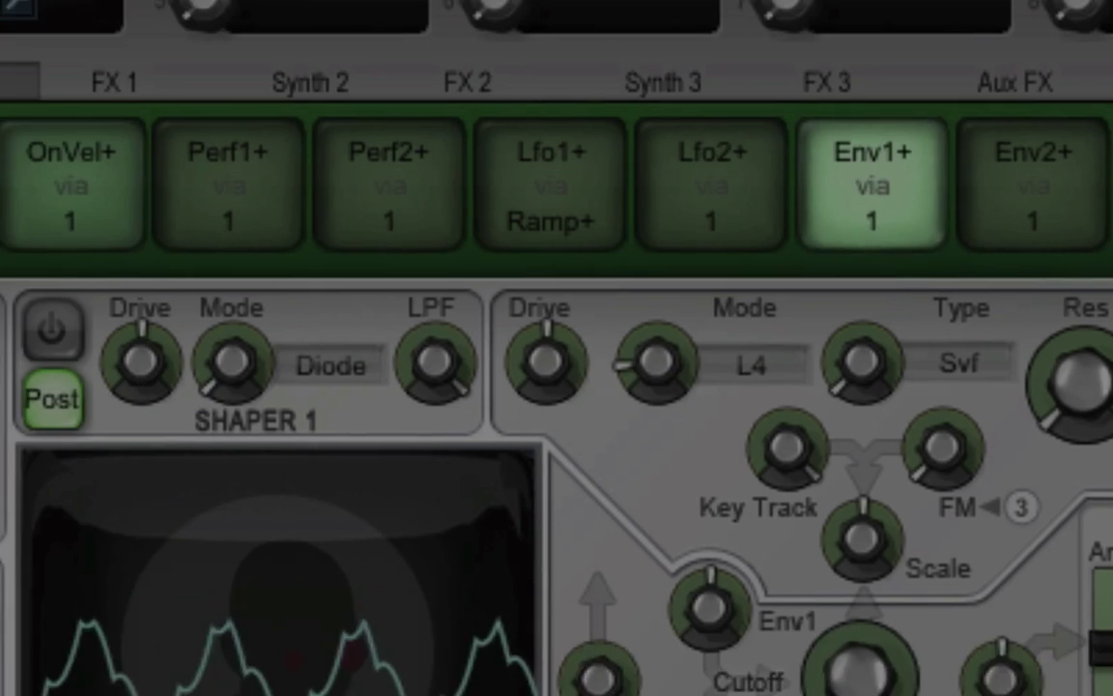
mouse_move(462, 404)
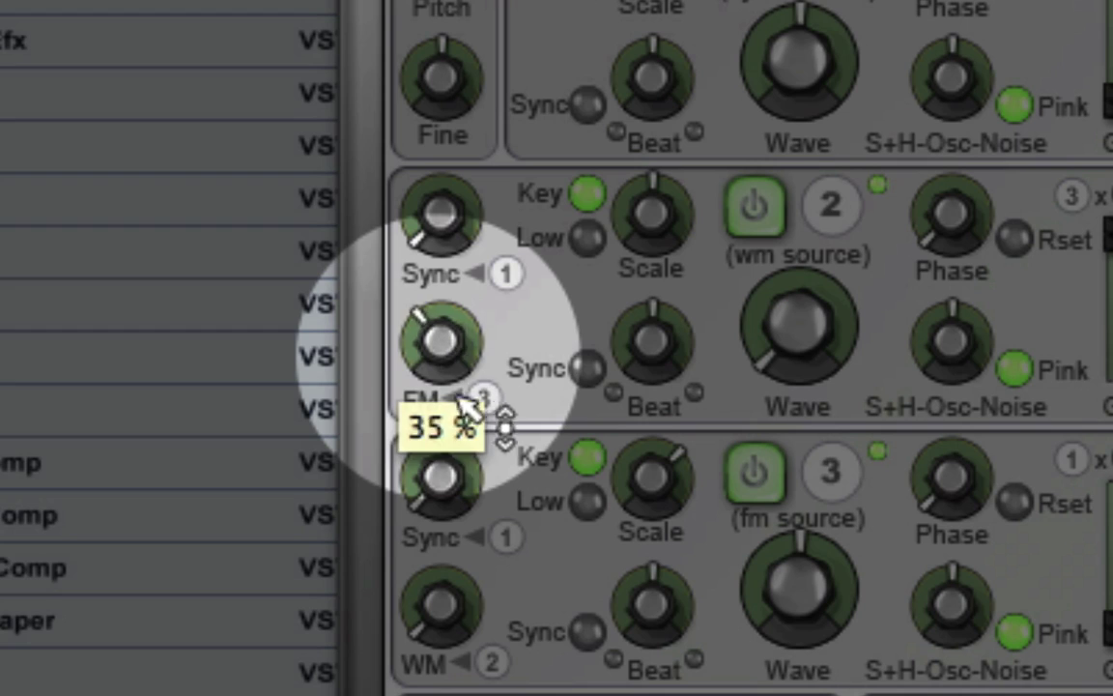
drag(461, 404, 436, 507)
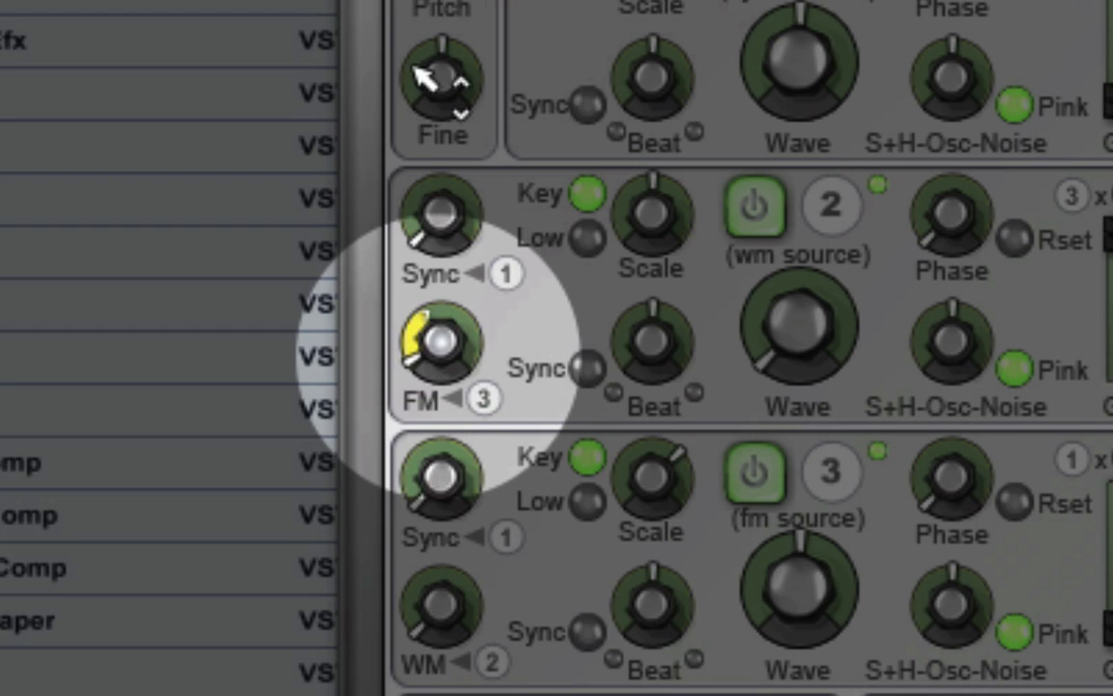
drag(425, 77, 423, 27)
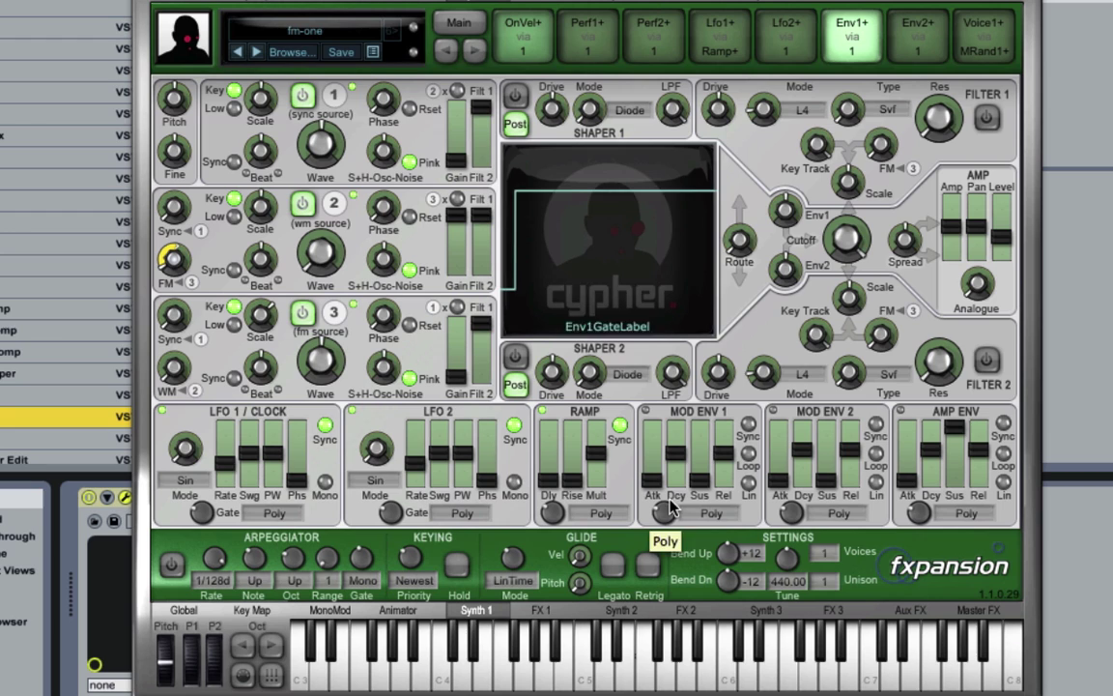
- Lengthen Synth 1's Mod Env 1 attack to about 2.18 s and raise its sustain
drag(665, 481, 666, 435)
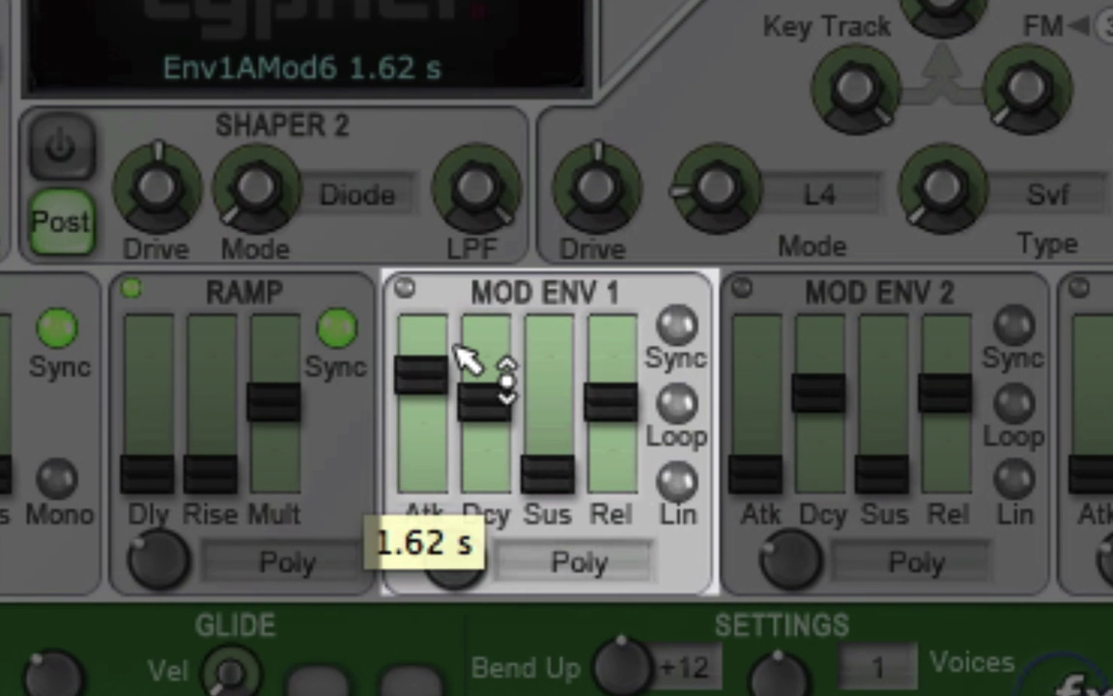
drag(456, 344, 462, 355)
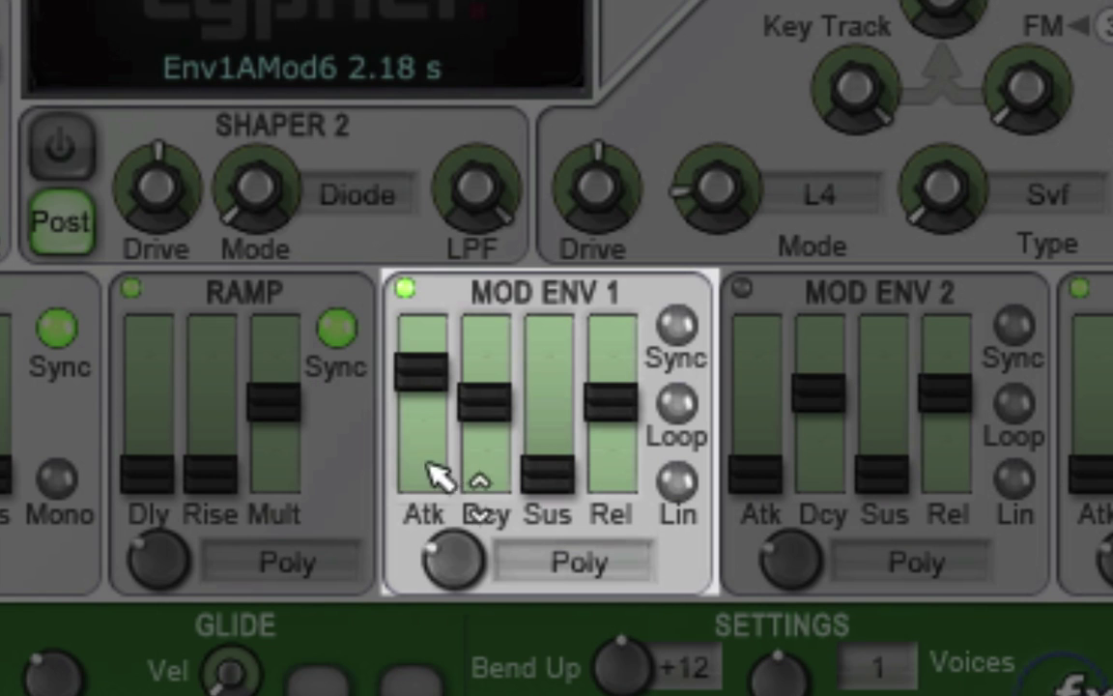
drag(406, 377, 418, 411)
drag(548, 480, 464, 290)
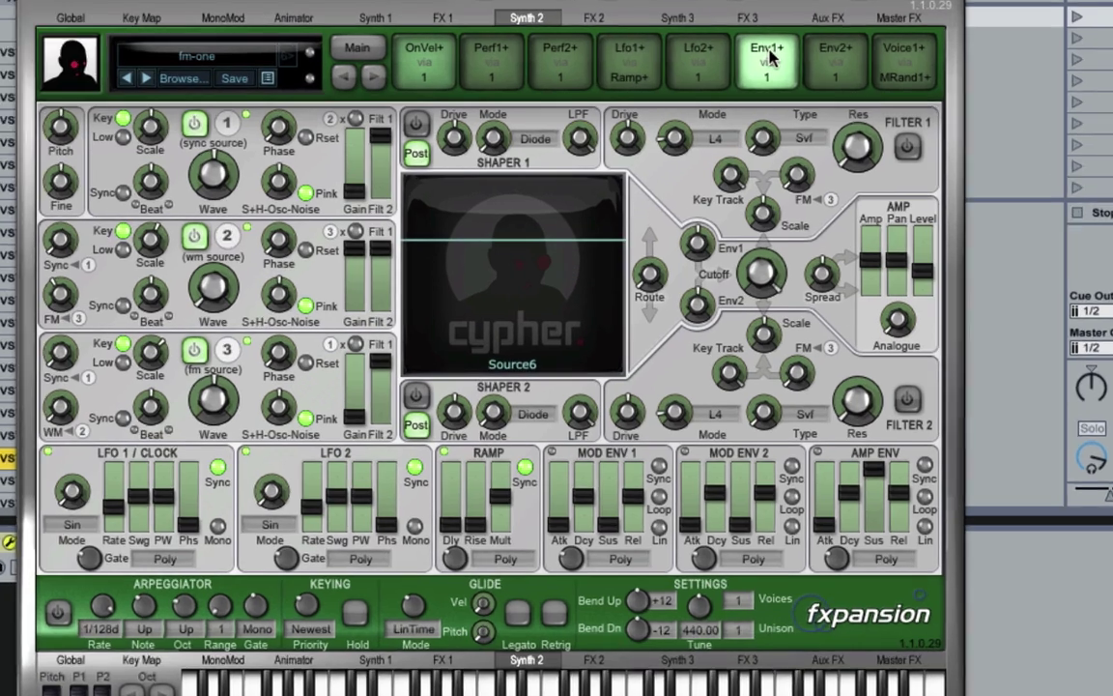
- Source Synth 2's Env1+ modulation slot from Synth 1's Env1+ and apply it to oscillator 2's FM amount
click(790, 50)
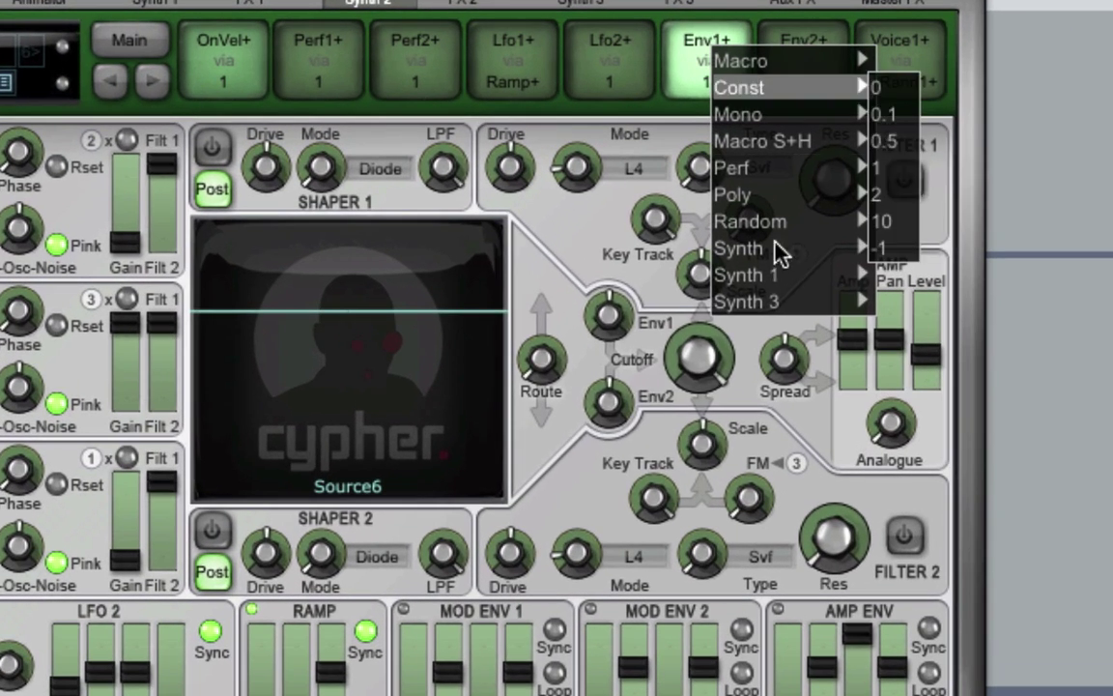
mouse_move(819, 201)
mouse_move(594, 462)
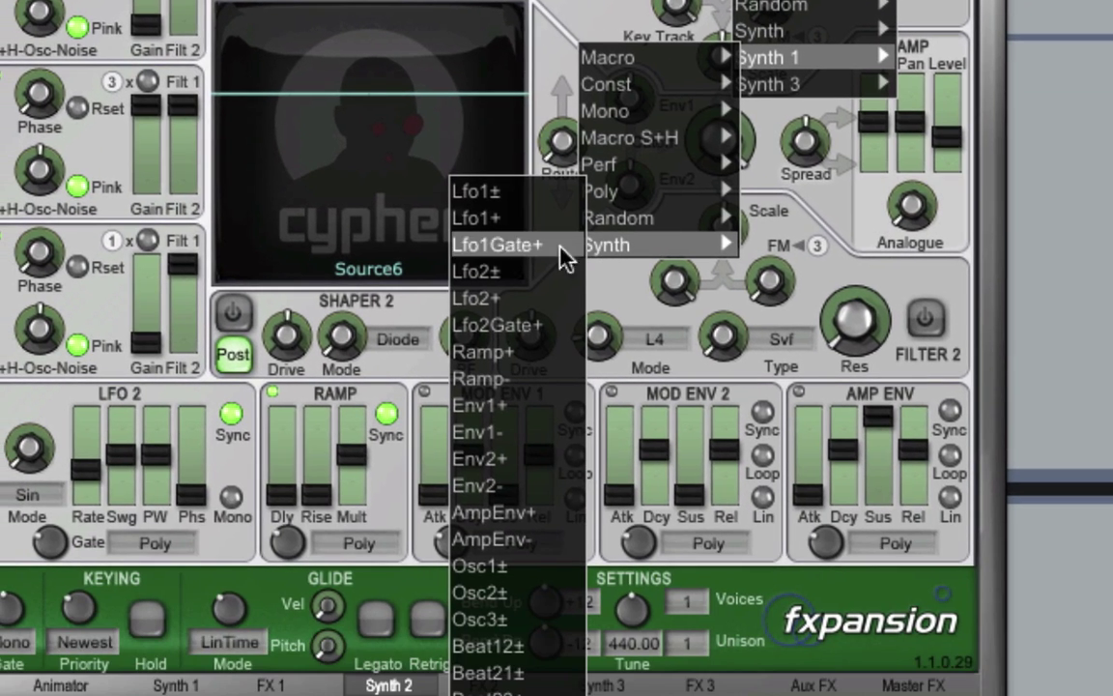
click(530, 402)
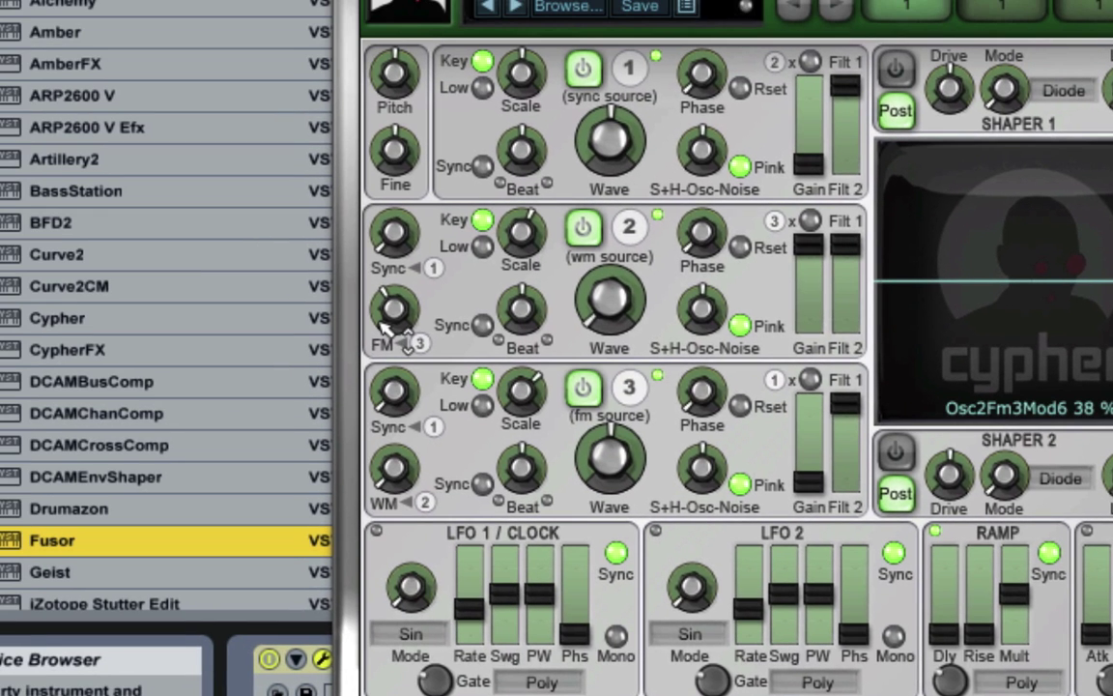
drag(392, 316, 371, 203)
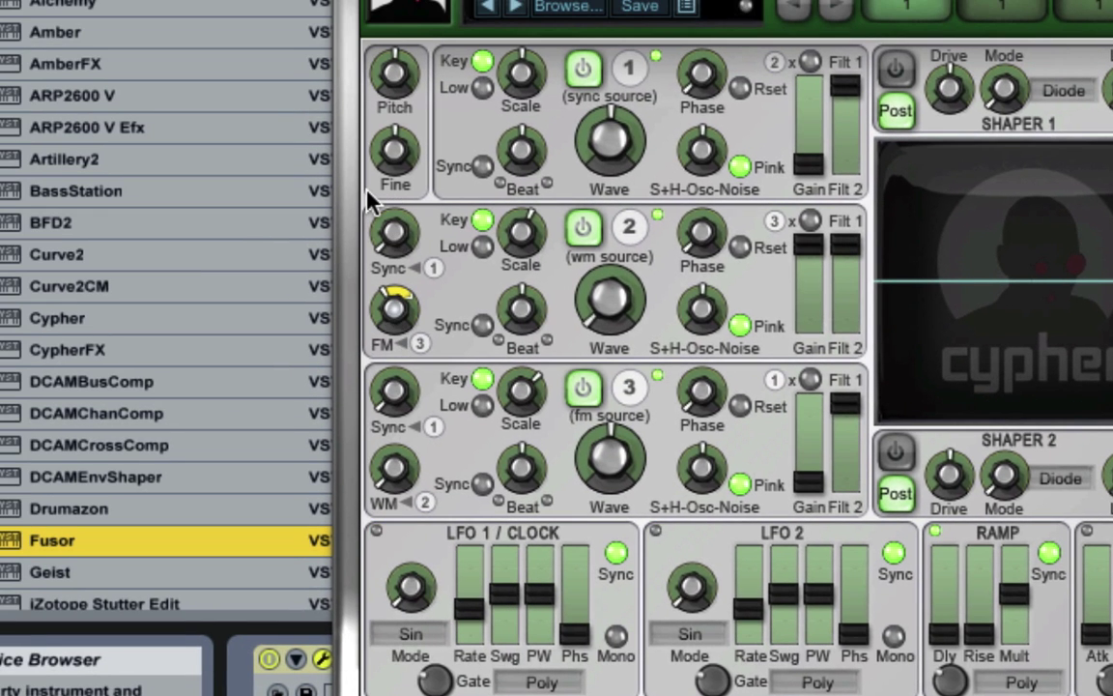
mouse_move(408, 242)
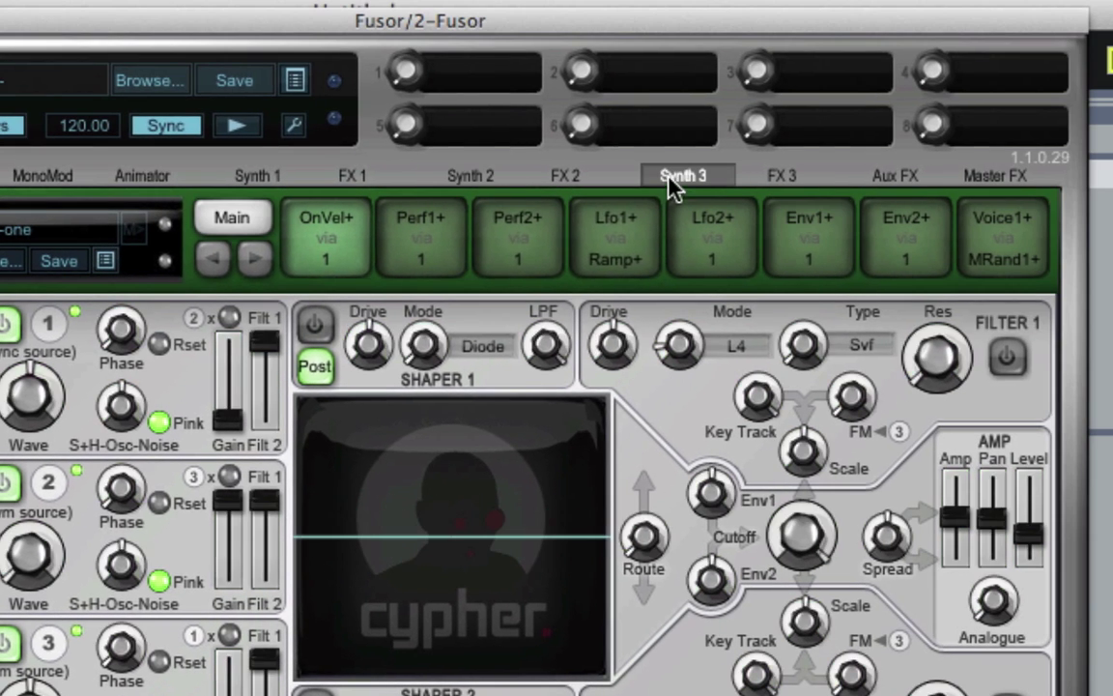
- Source Synth 3's Env1+ modulation slot from Synth 1's Env2+ and apply it to oscillator 2's FM amount
click(802, 227)
mouse_move(850, 449)
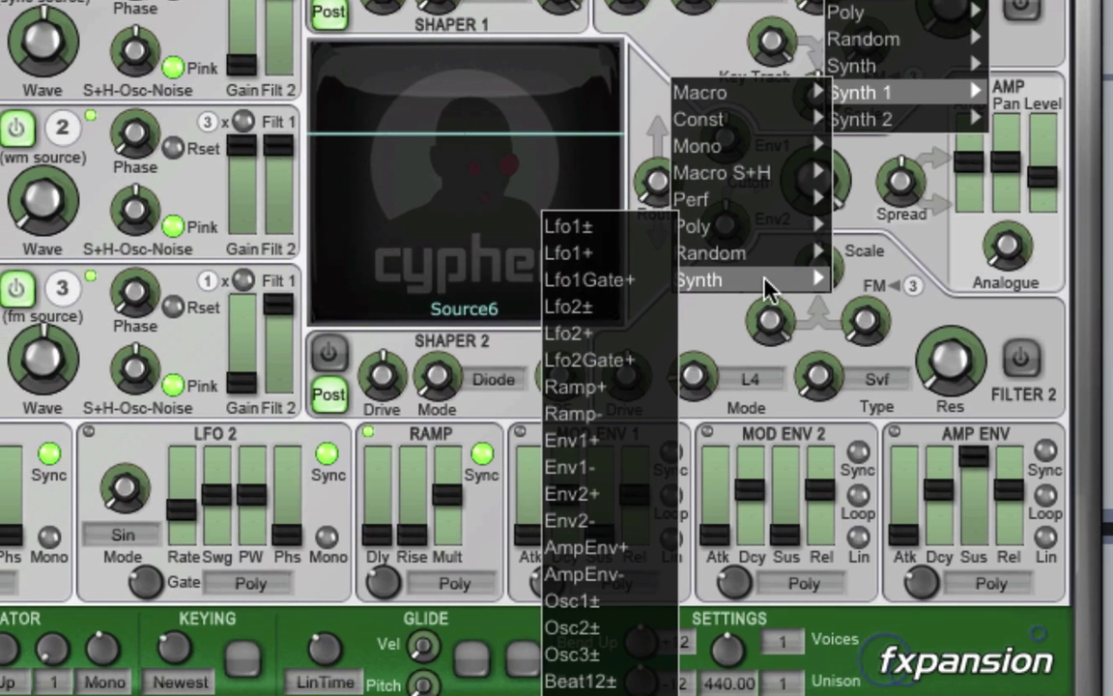
mouse_move(681, 529)
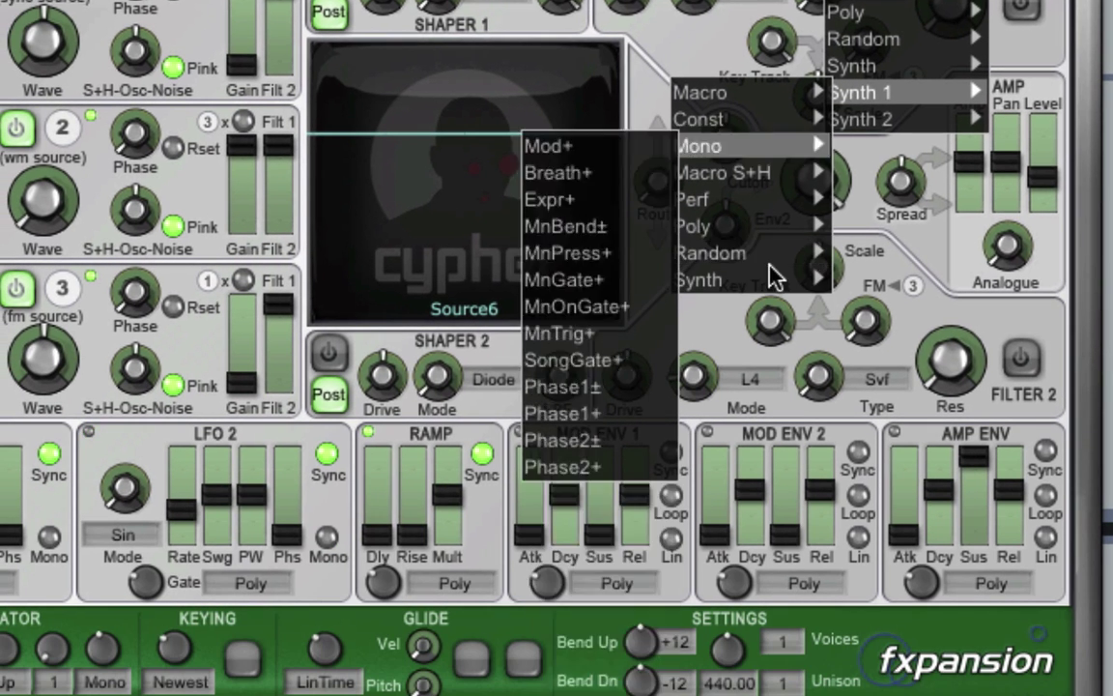
mouse_move(710, 253)
mouse_move(698, 280)
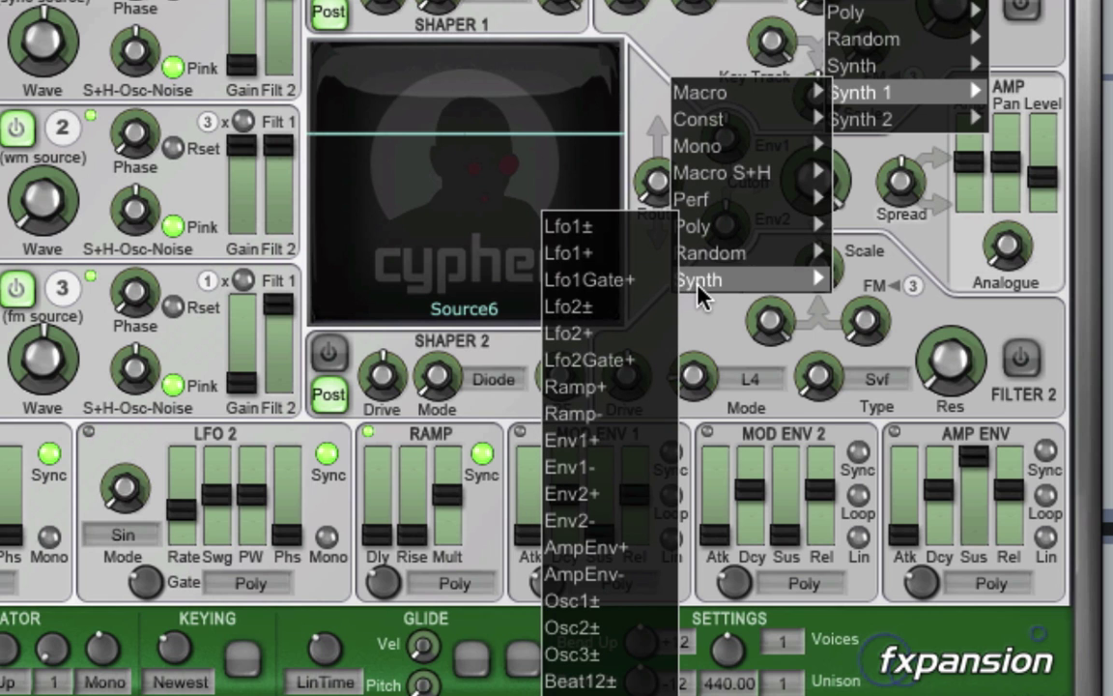
click(617, 490)
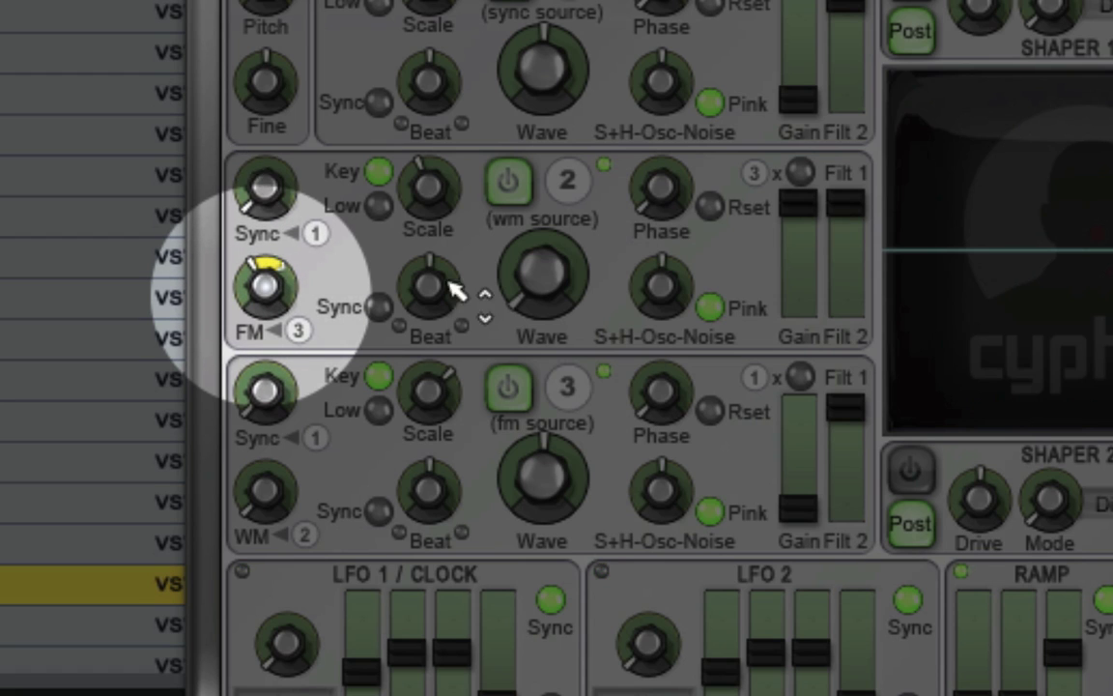
drag(504, 288, 512, 278)
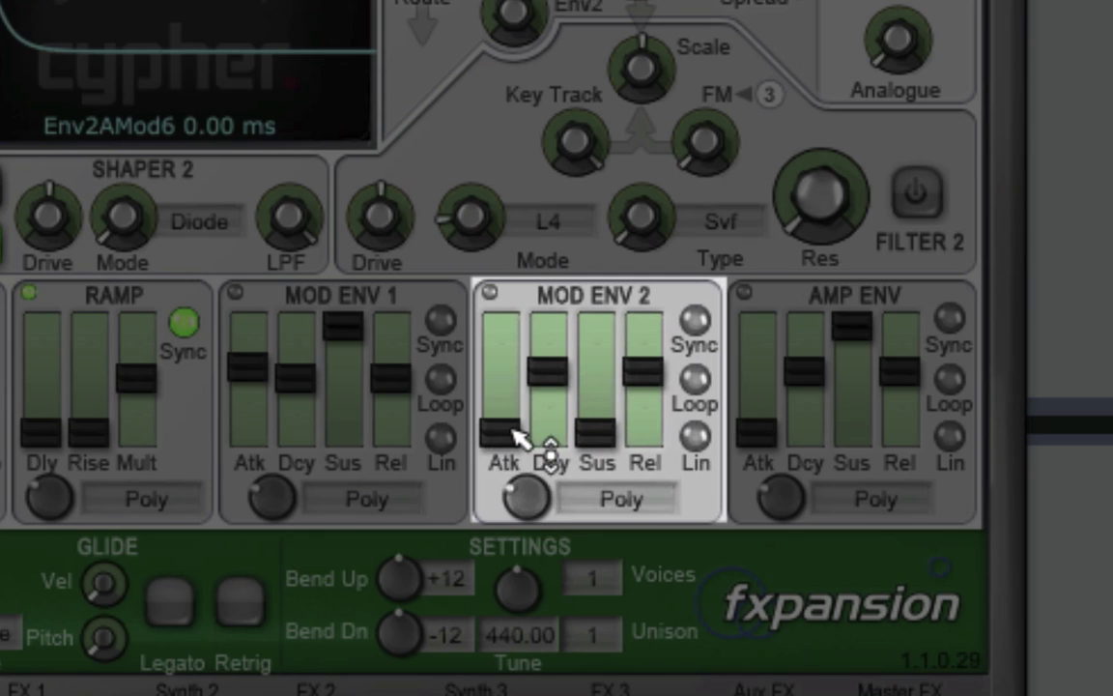
- Lengthen the attack and decay of Synth 1's Mod Env 2
drag(519, 438, 570, 402)
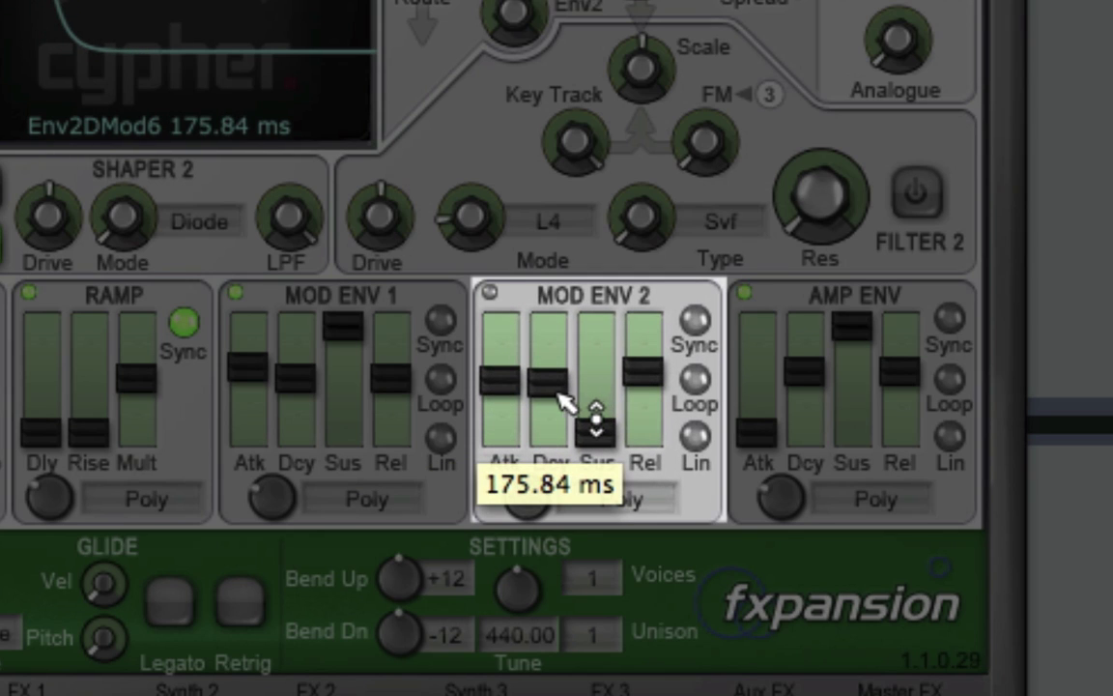
drag(548, 386, 553, 356)
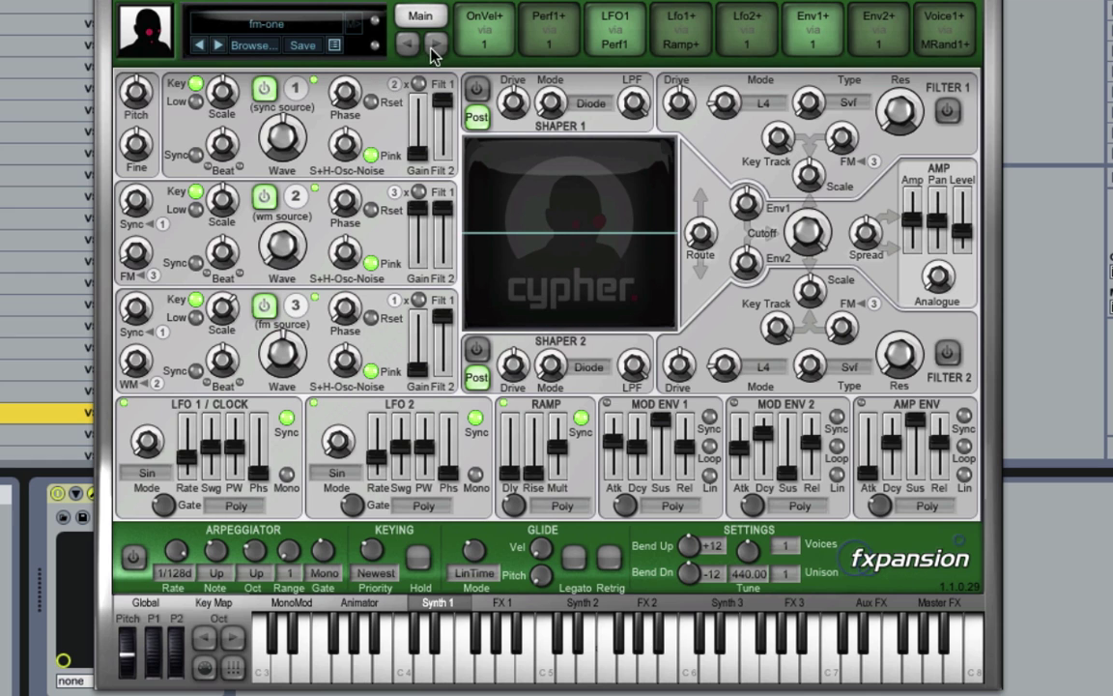
- In Synth 1, apply the LFO1 via Perf1 modulation to oscillator 2's FM amount at a depth of 5 %
mouse_move(614, 33)
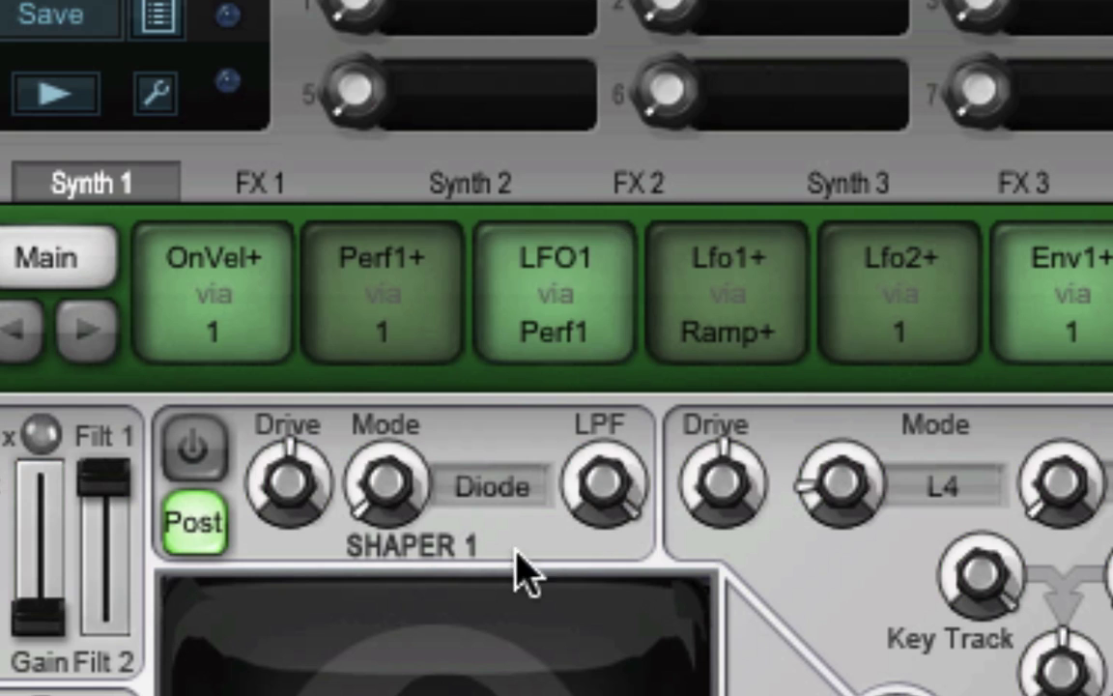
click(565, 324)
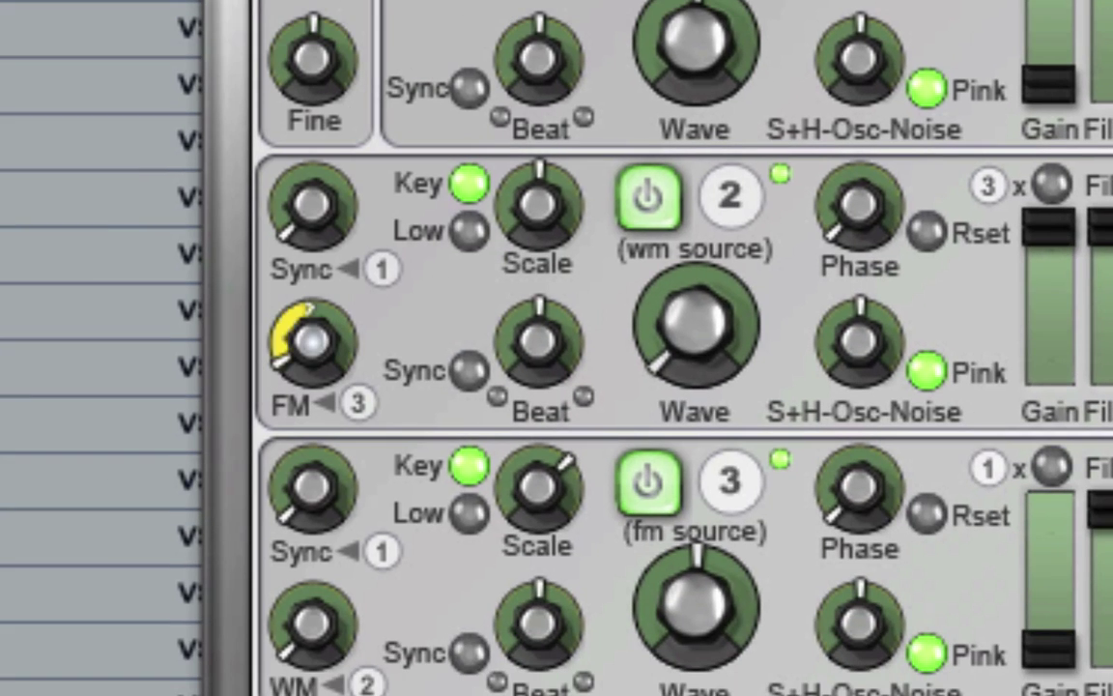
drag(295, 348, 315, 422)
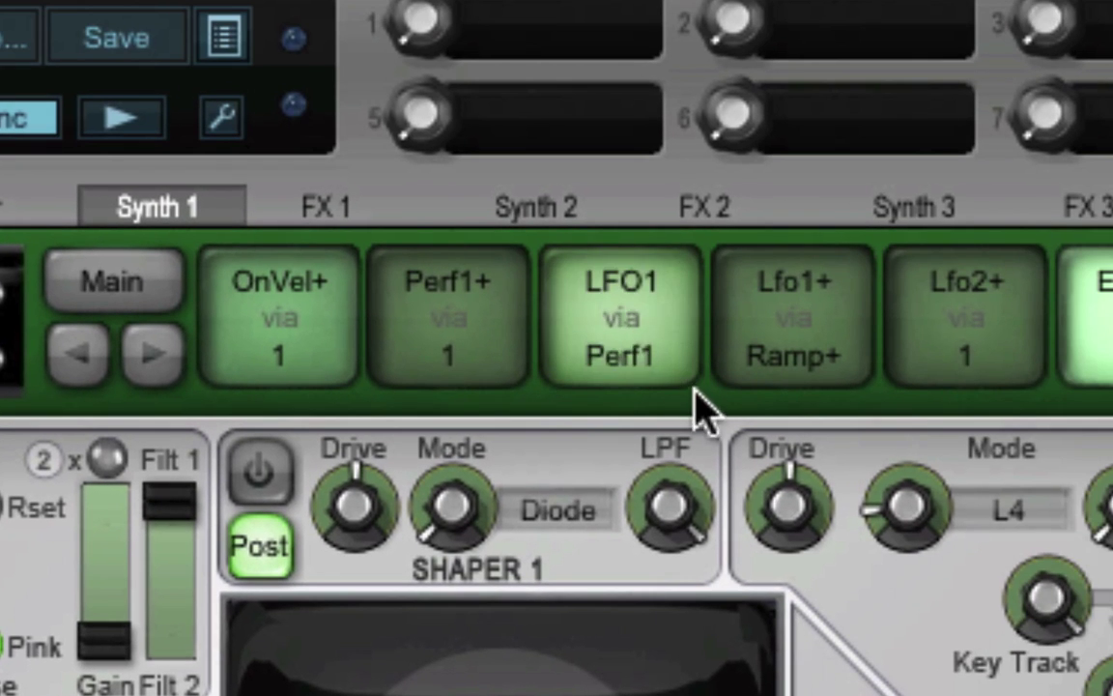
click(676, 301)
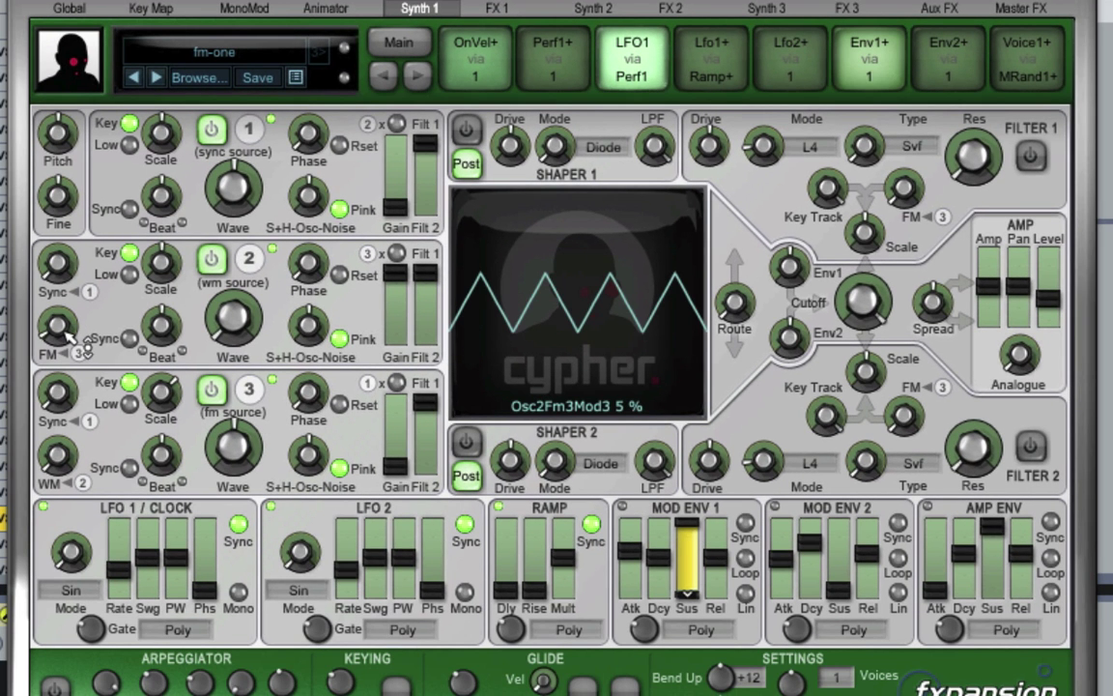
- Examine the rate and sync settings of Low Frequency Oscillator 1 in MonoMod and return to Synth 1
click(224, 6)
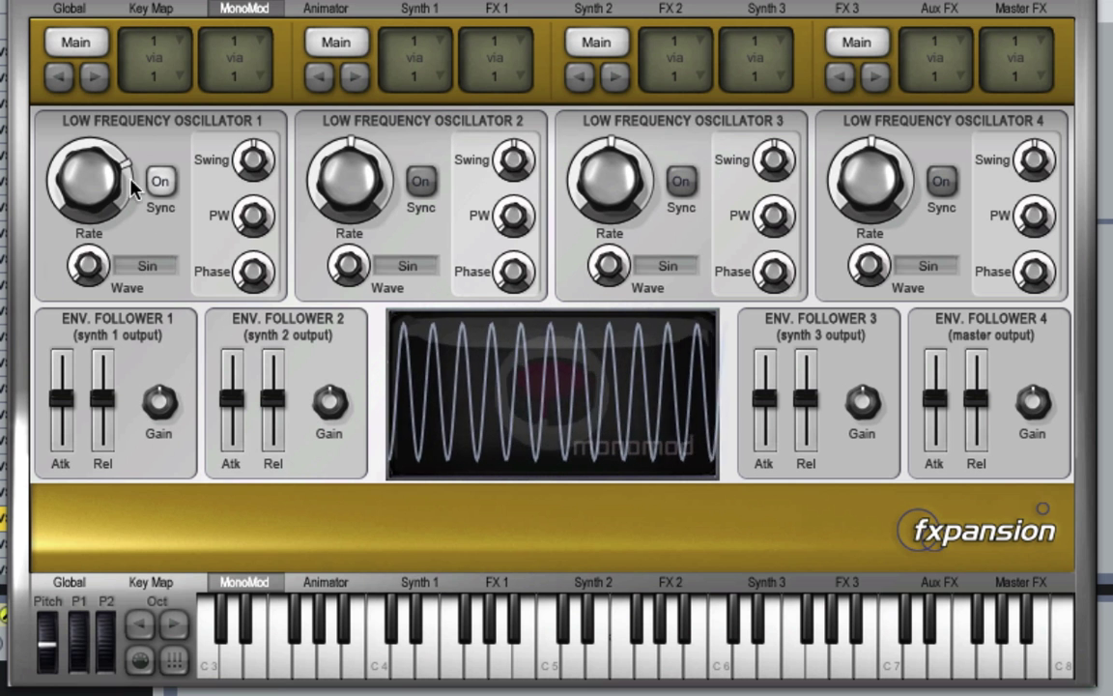
mouse_move(114, 203)
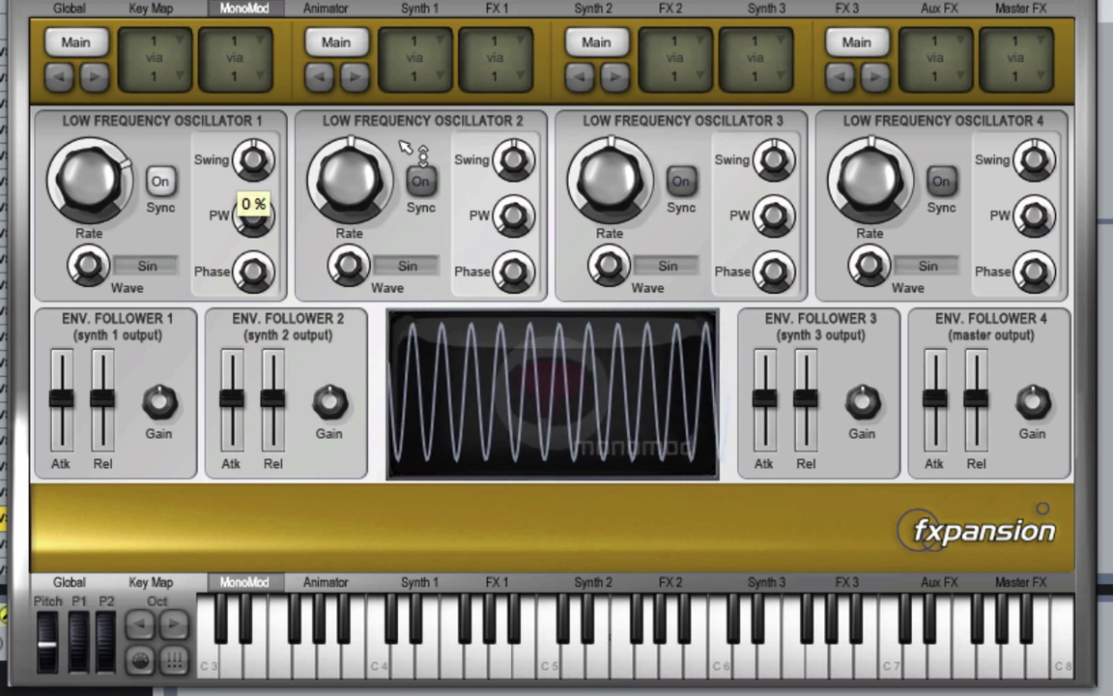
click(421, 9)
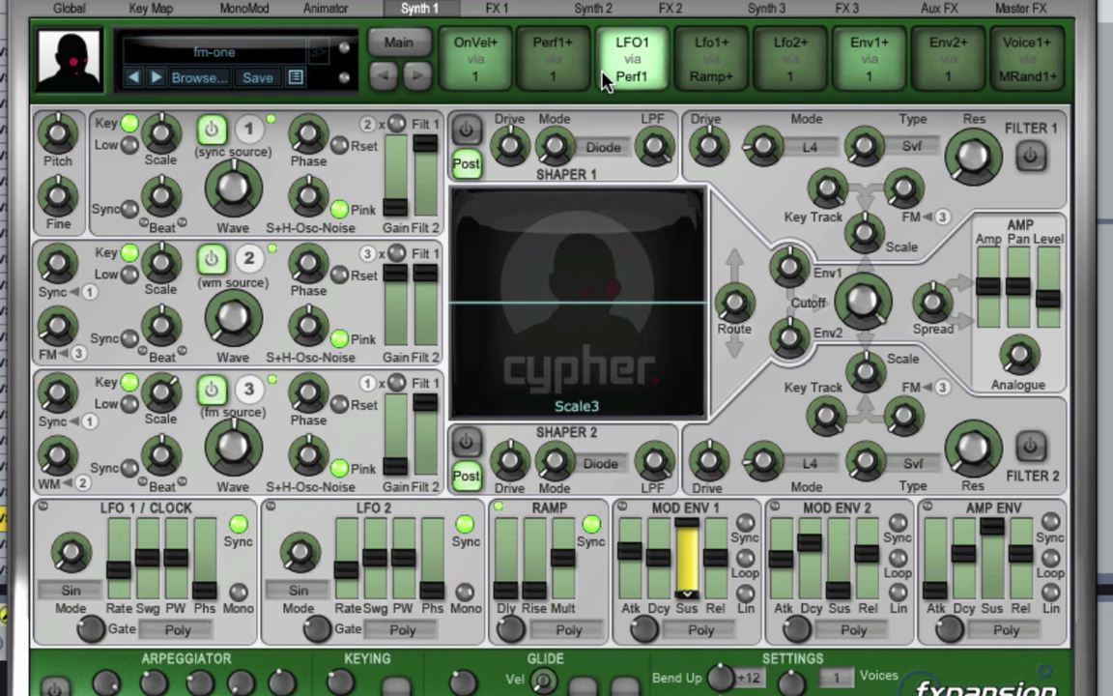
- In Synth 3, source the Lfo2+ modulation slot from LFO1 and choose its via scaler
click(590, 10)
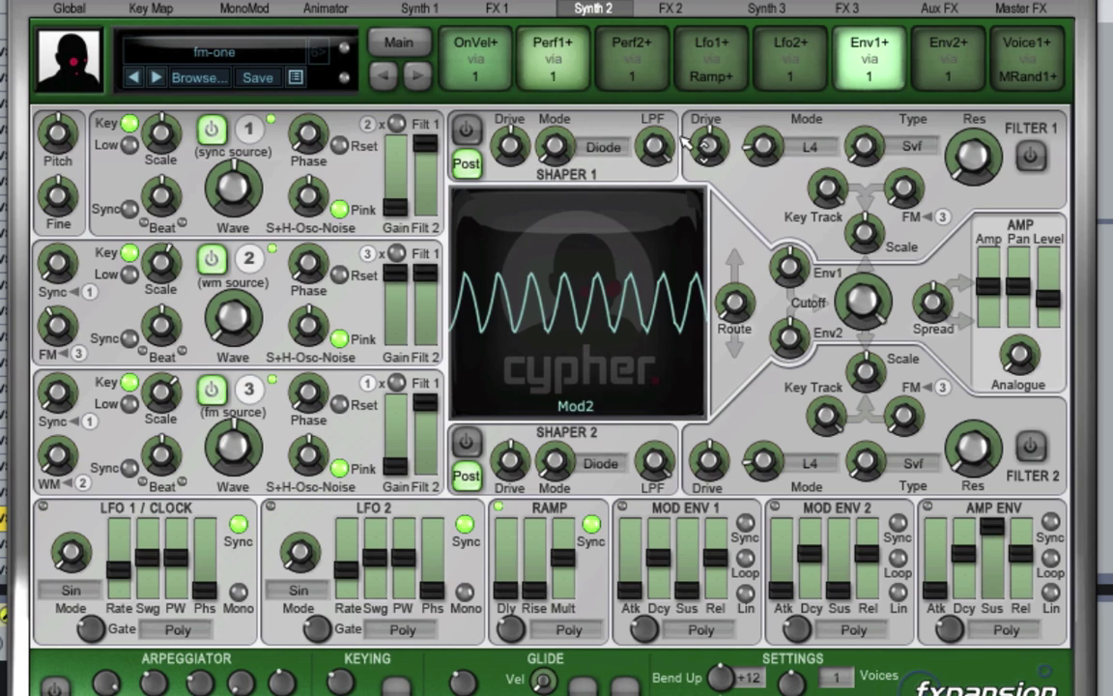
click(768, 11)
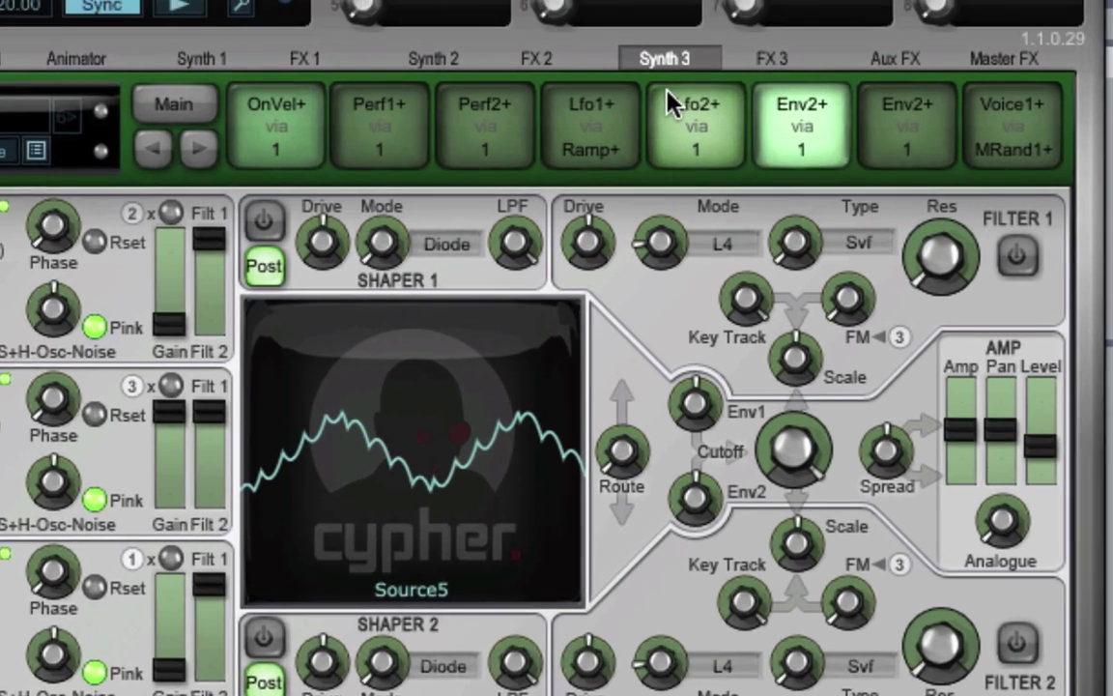
click(693, 117)
mouse_move(735, 136)
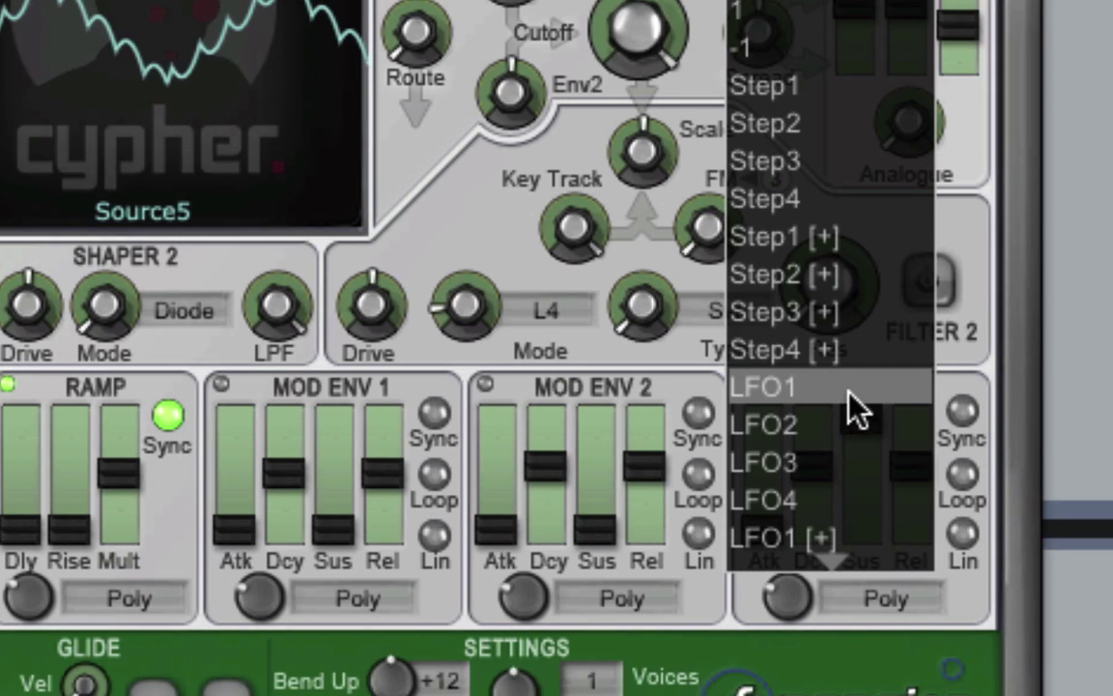
click(849, 388)
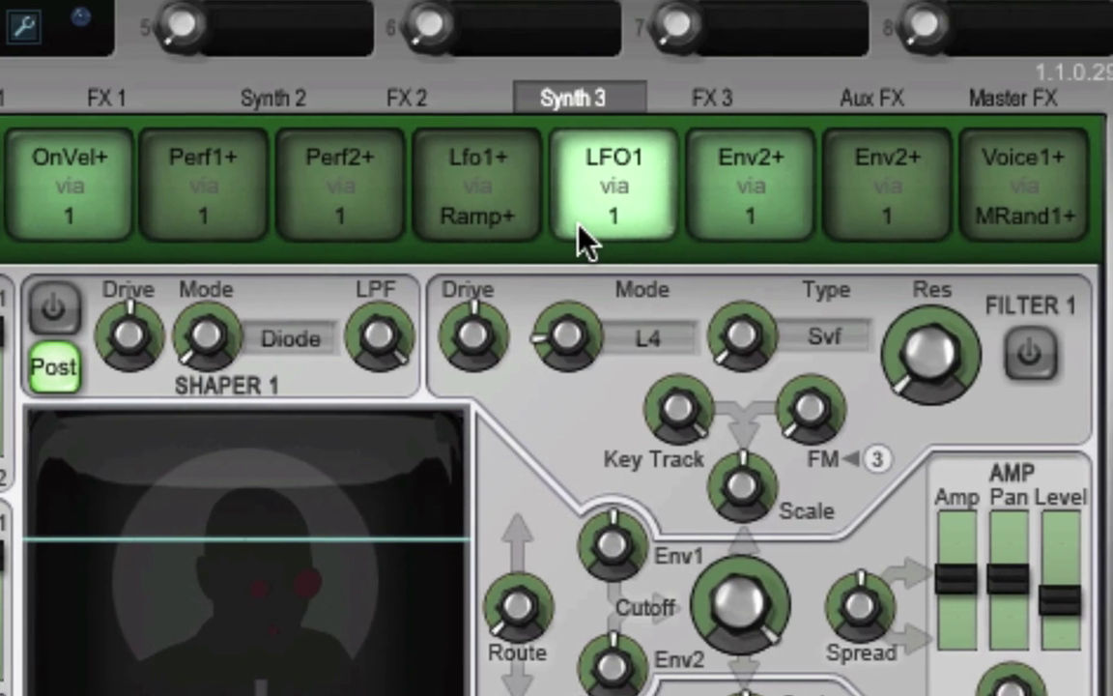
click(585, 242)
mouse_move(666, 251)
click(878, 257)
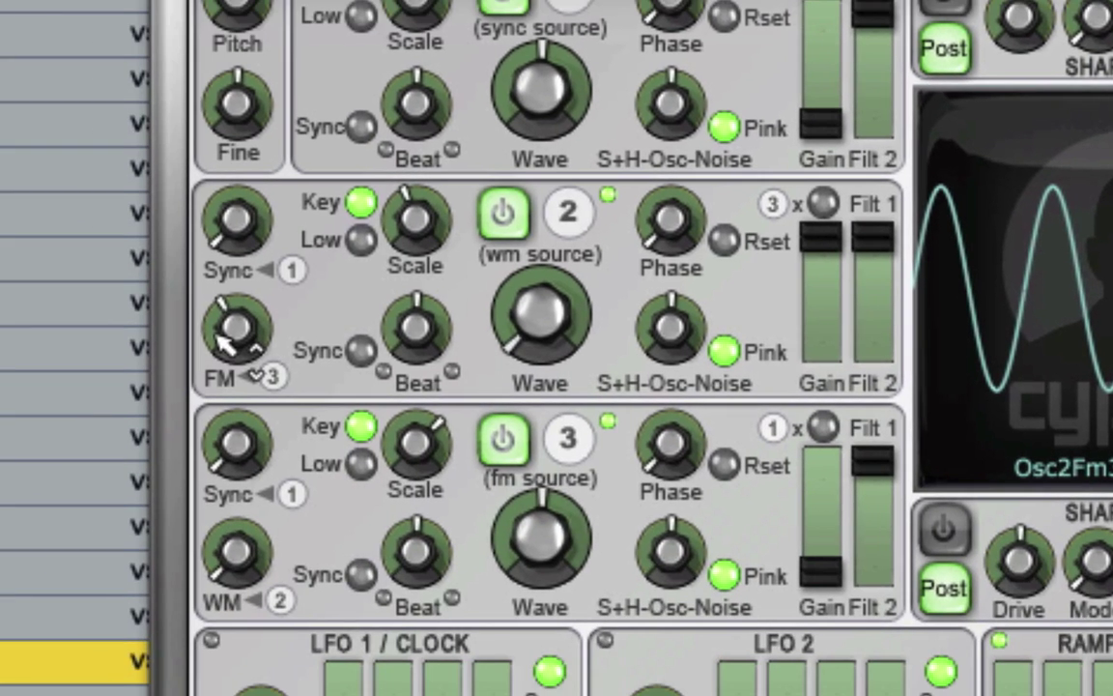
- Apply Synth 3's LFO1 modulation to oscillator 2's FM amount and lower the base FM amount to 31 %
drag(203, 307, 206, 198)
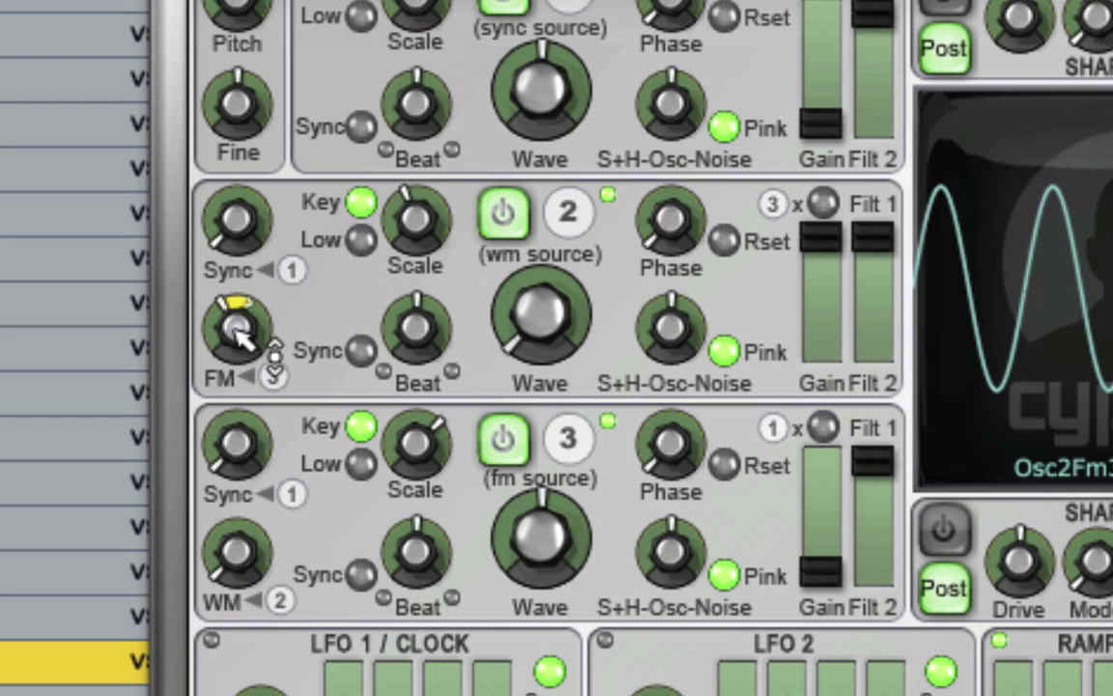
drag(241, 331, 246, 369)
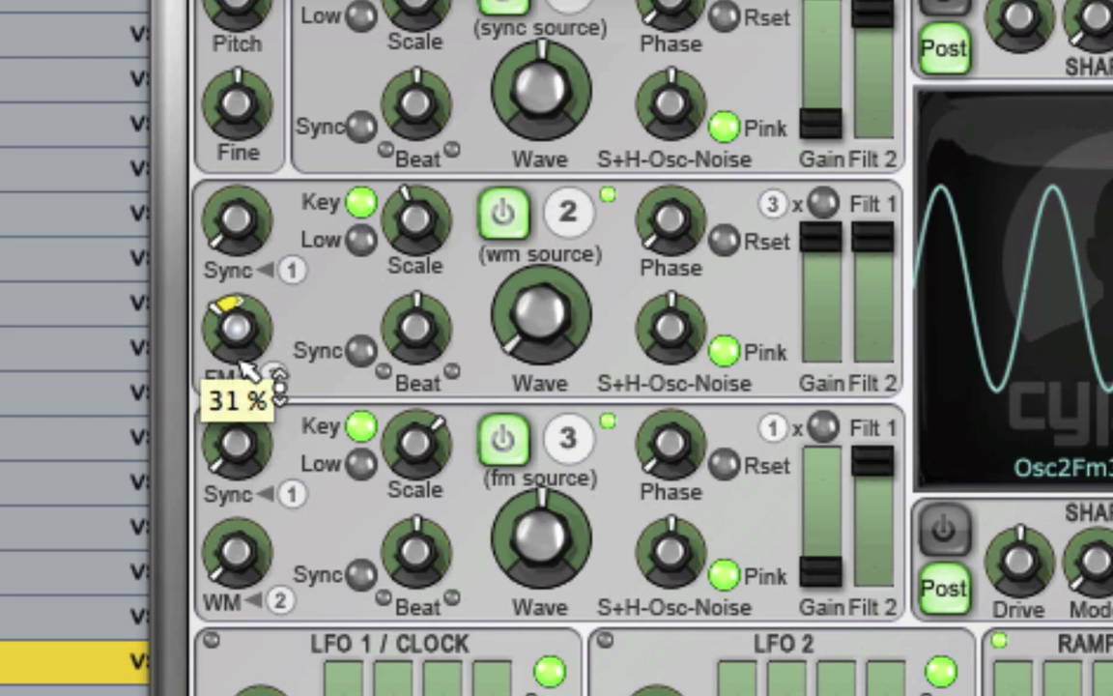